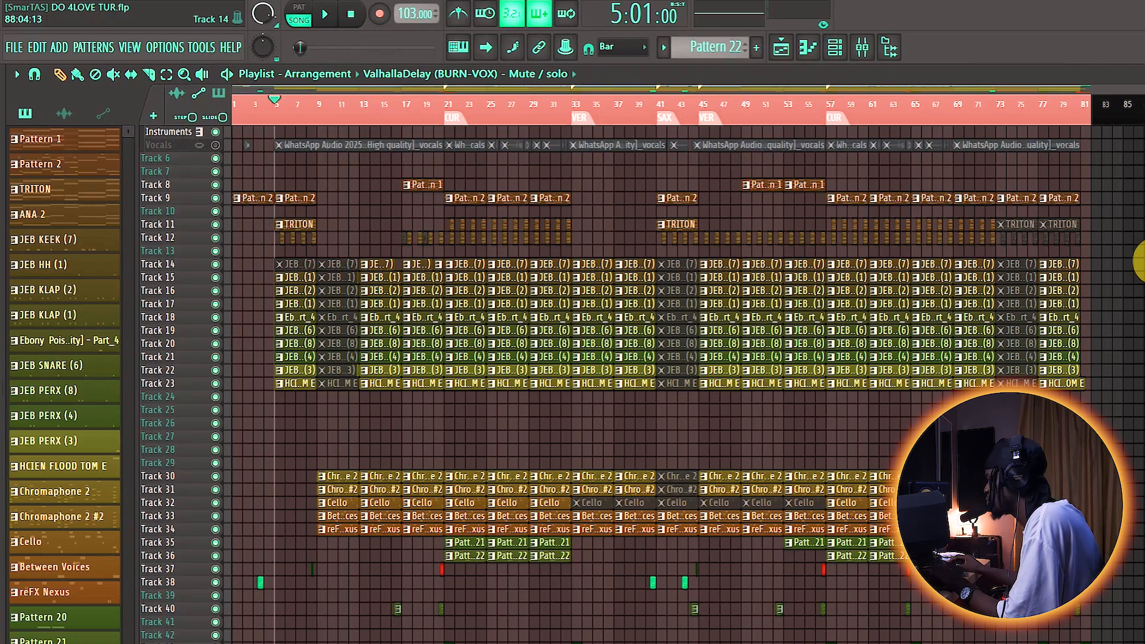
Step: Play the DO 4LOVE TUR arrangement in the playlist from bar 5, and stop it after listening to the section
scroll(596, 375, "up", 1)
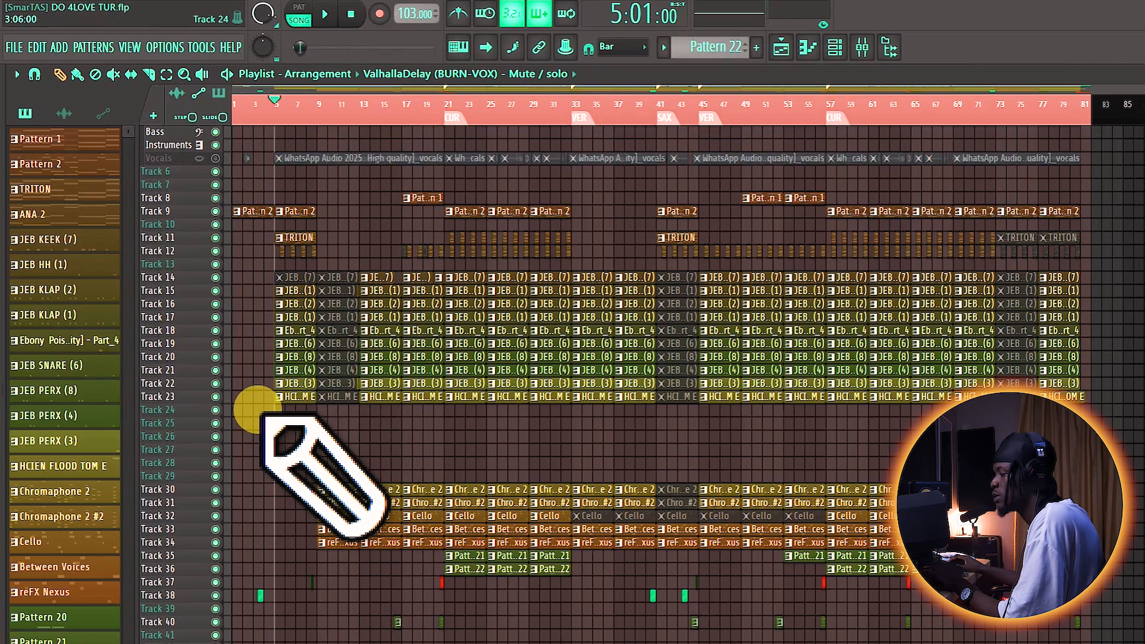
scroll(280, 417, "up", 2)
key("space")
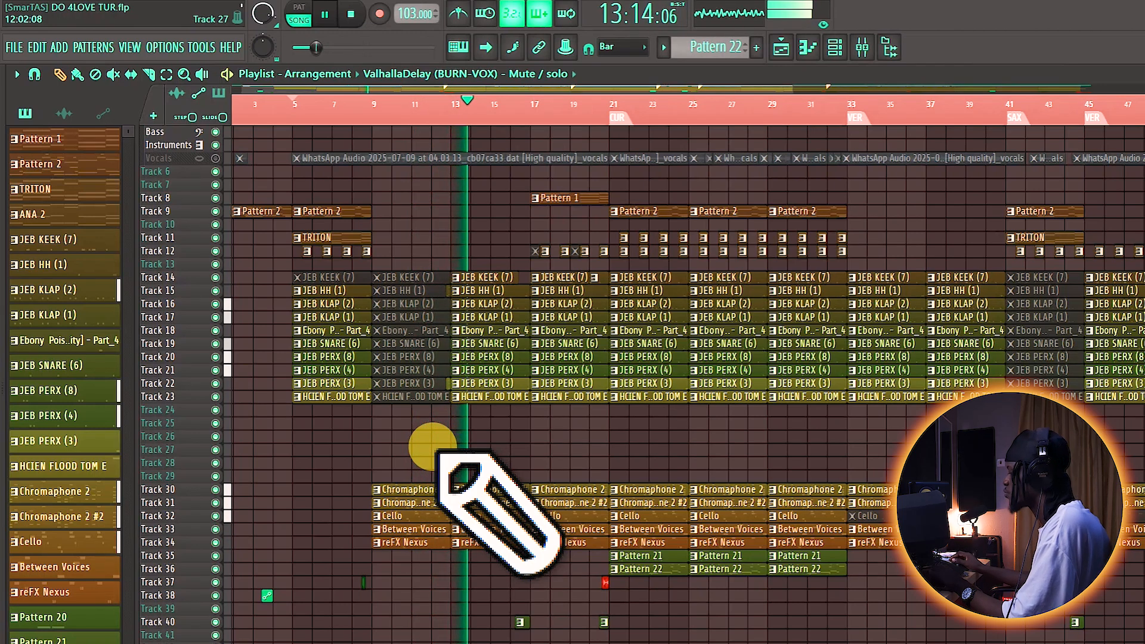
key("space")
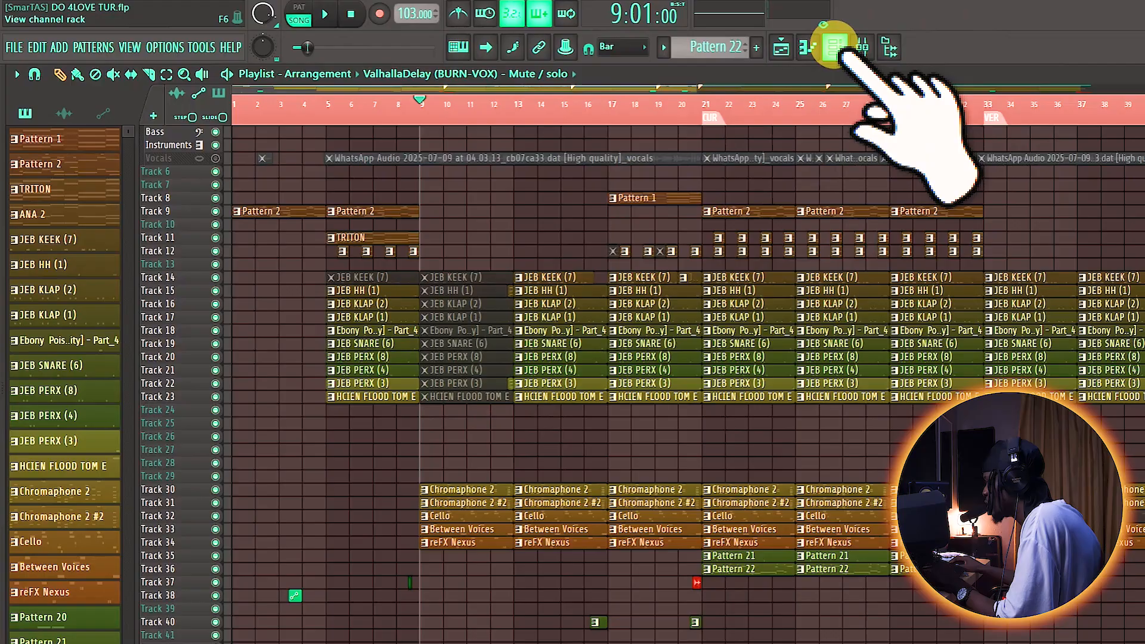
Step: Filter the channel rack to the Unsorted channels, audition the Cello channel and close the rack
left_click(913, 43)
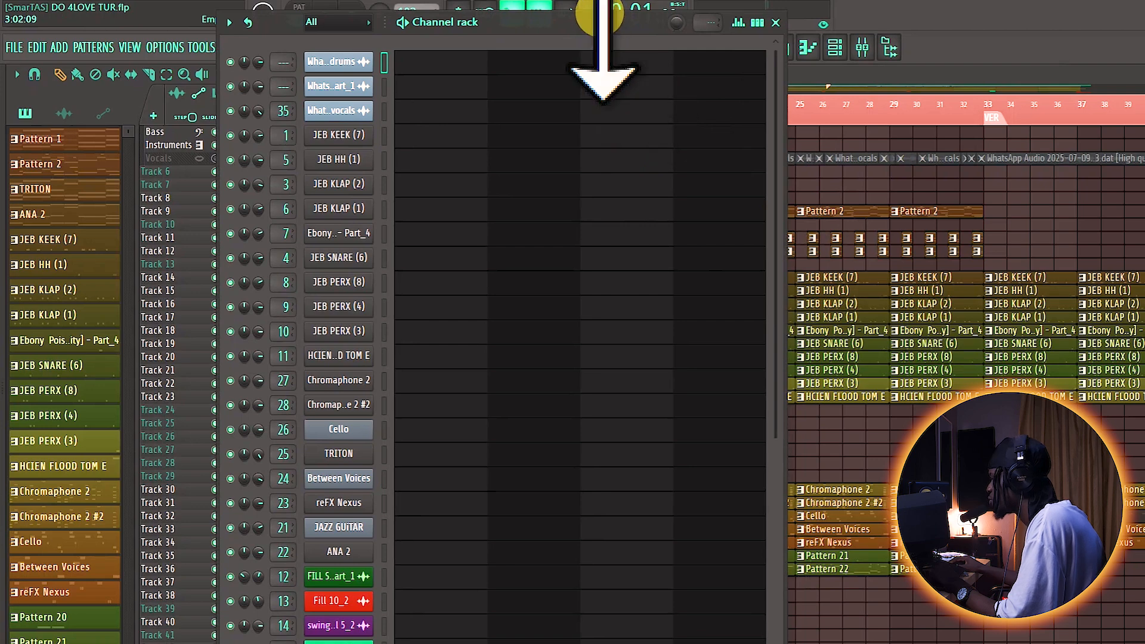
left_click_drag(600, 21, 604, 50)
left_click(371, 53)
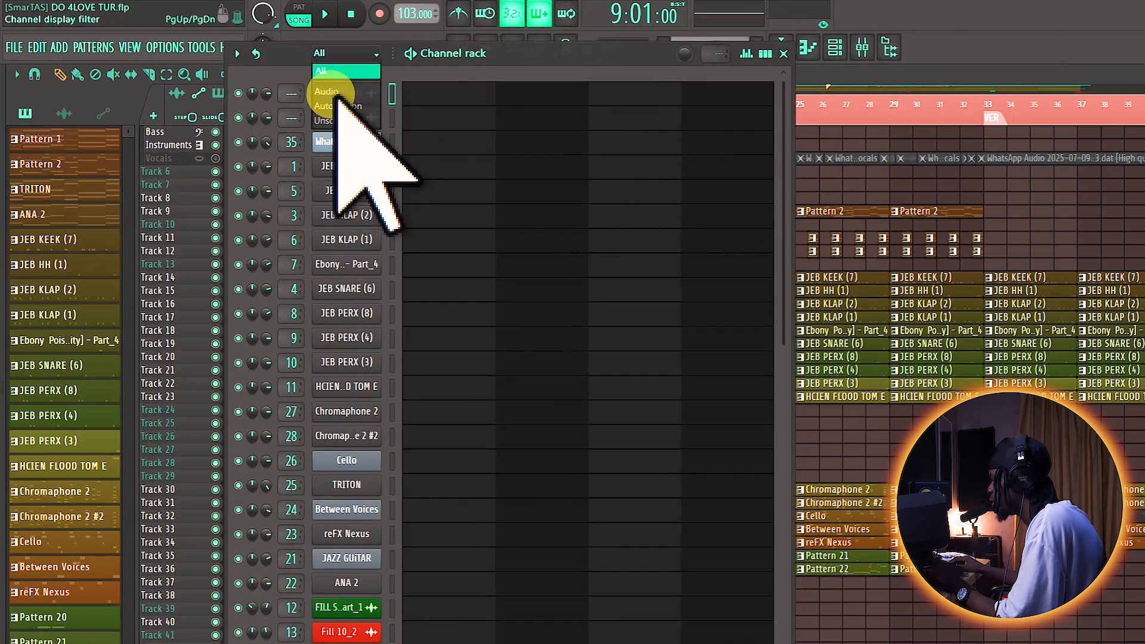
left_click(343, 121)
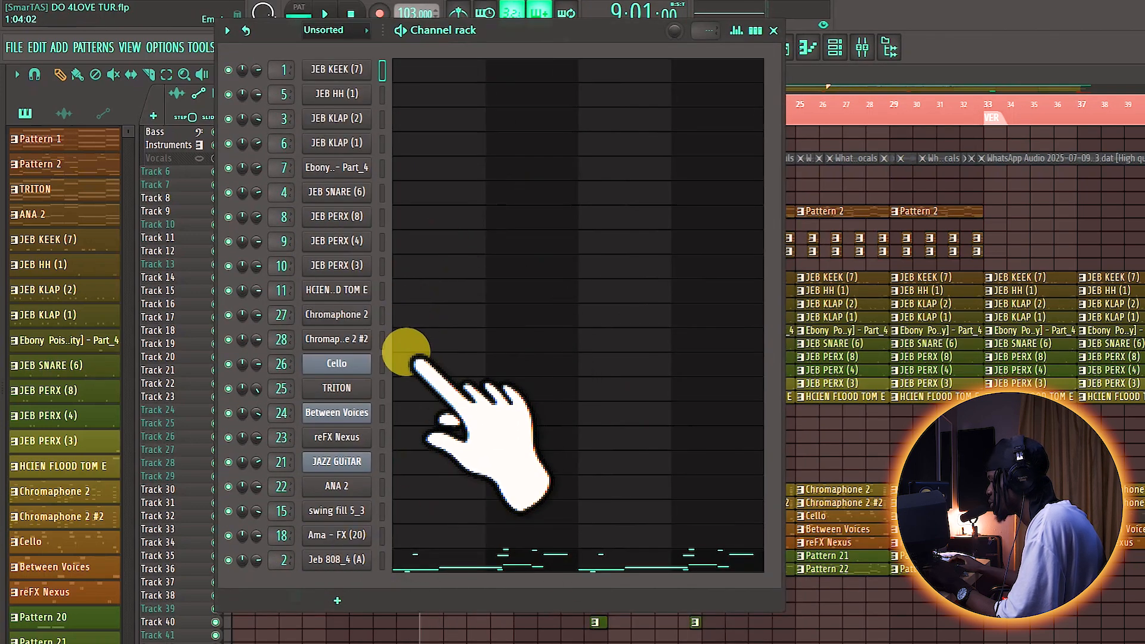
left_click(362, 368)
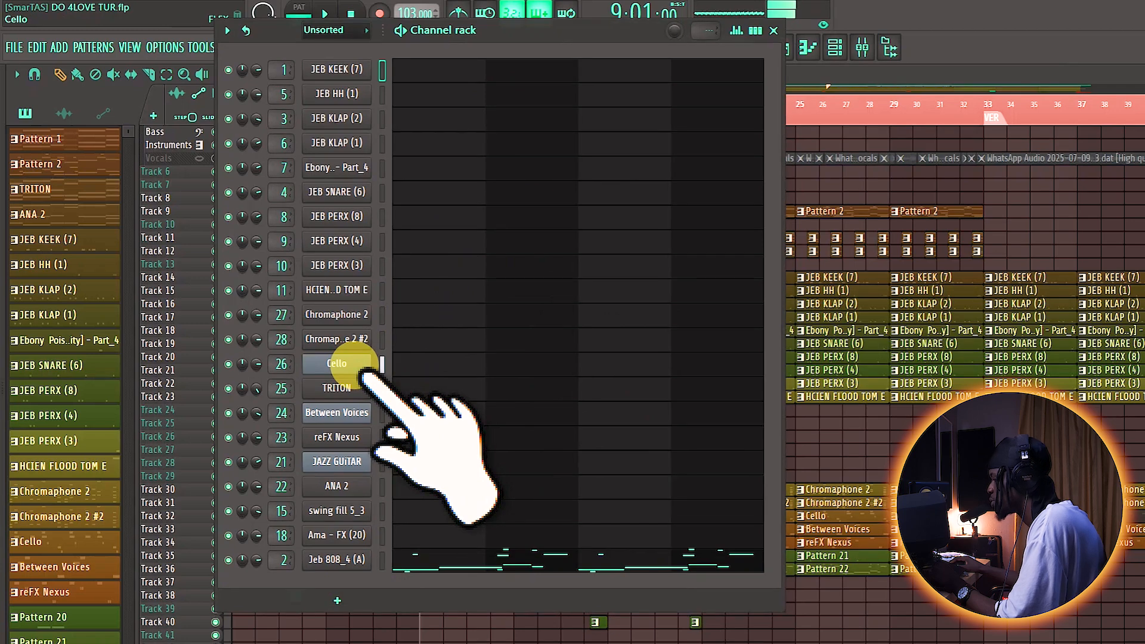
left_click(774, 31)
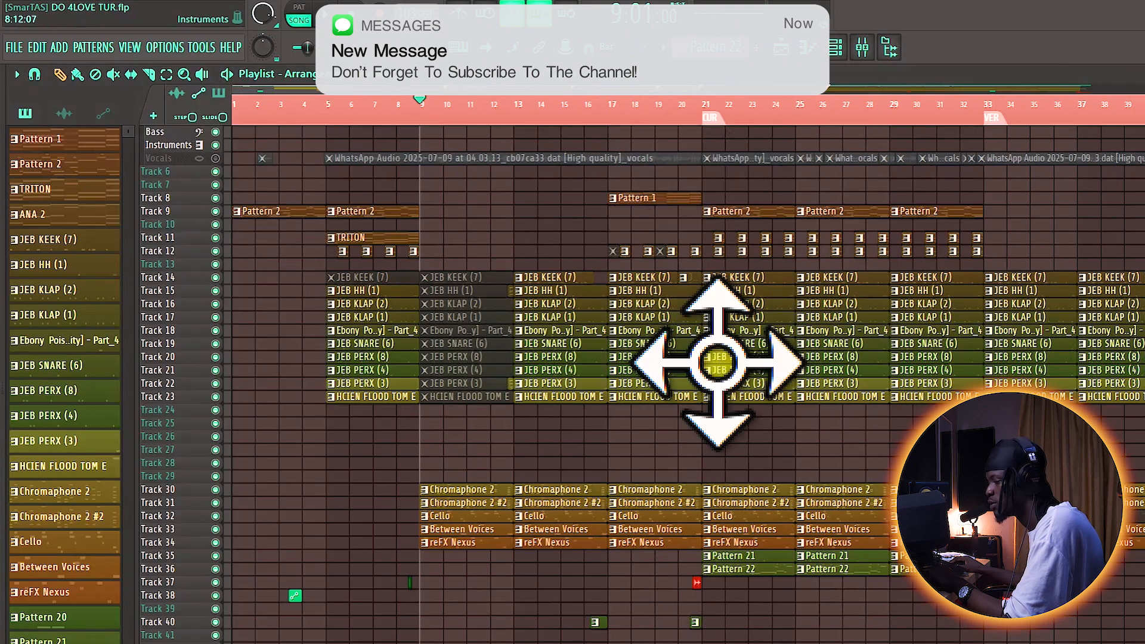
left_click(15, 47)
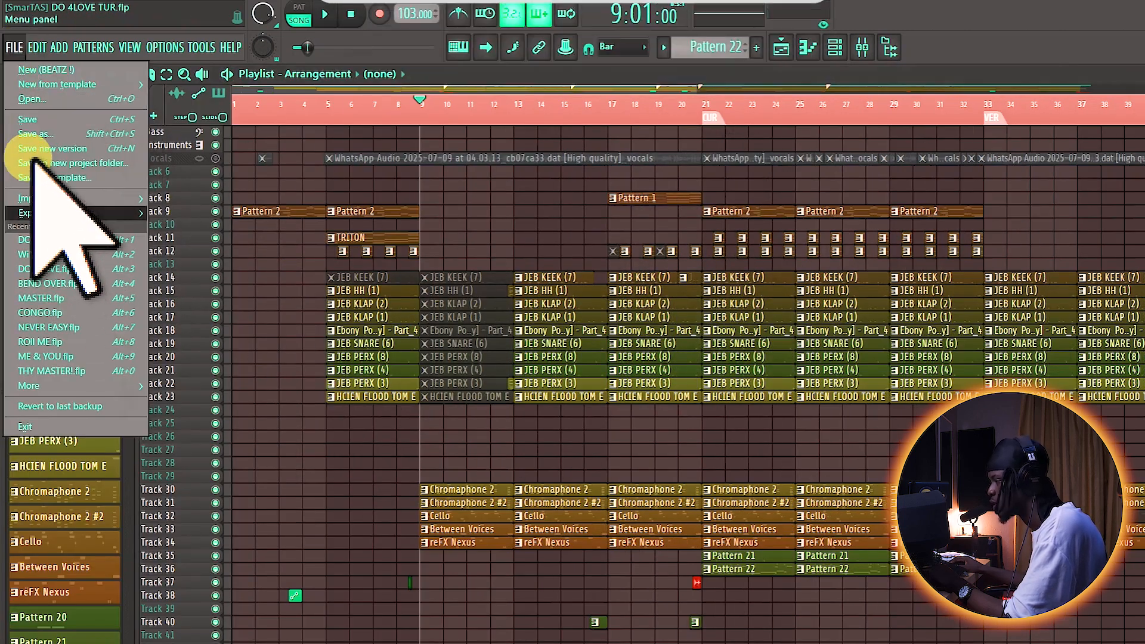
left_click(41, 99)
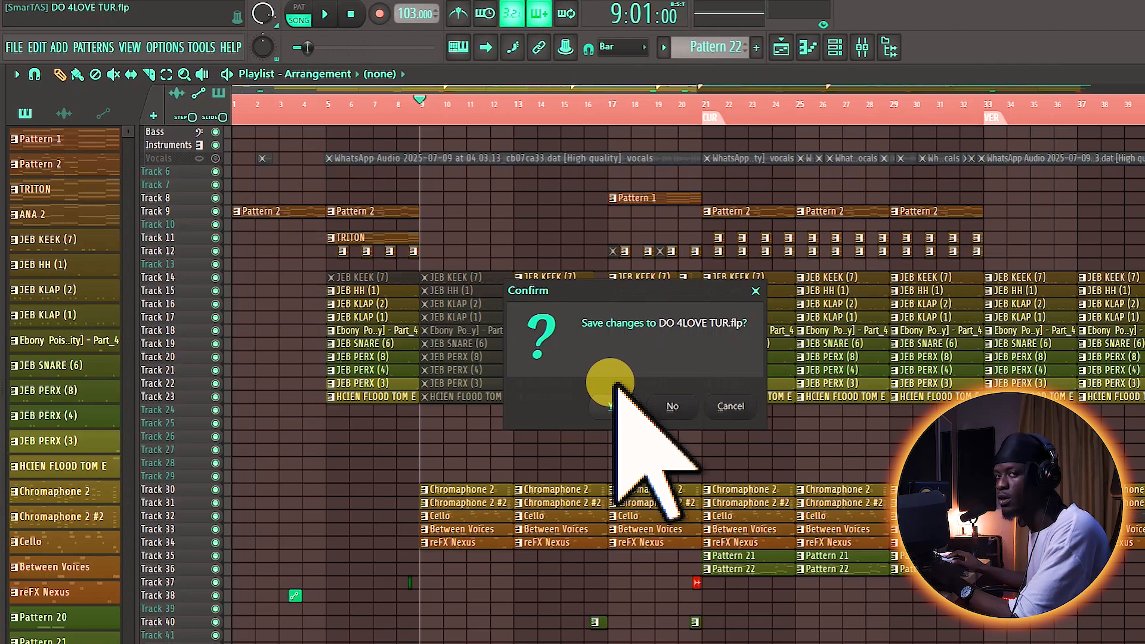
left_click(728, 407)
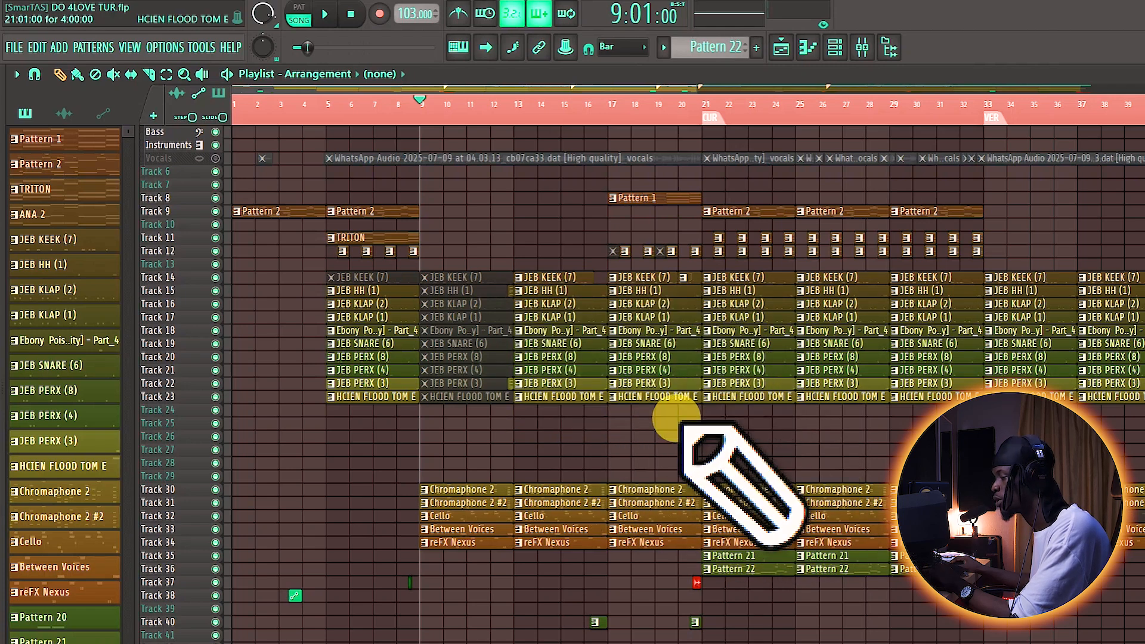
Step: Browse drive D: to PROJECT > #2025 > FNF > WiNG'S > WiNG'S BEATz to check the project files, and close the folder window
scroll(519, 444, "down", 3)
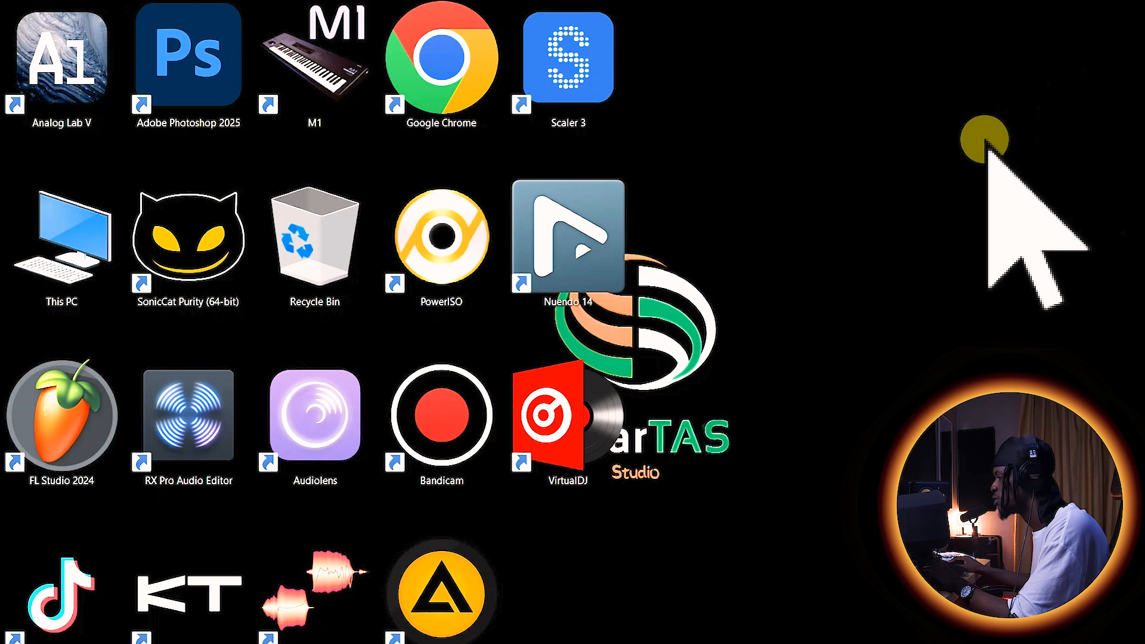
right_click(986, 142)
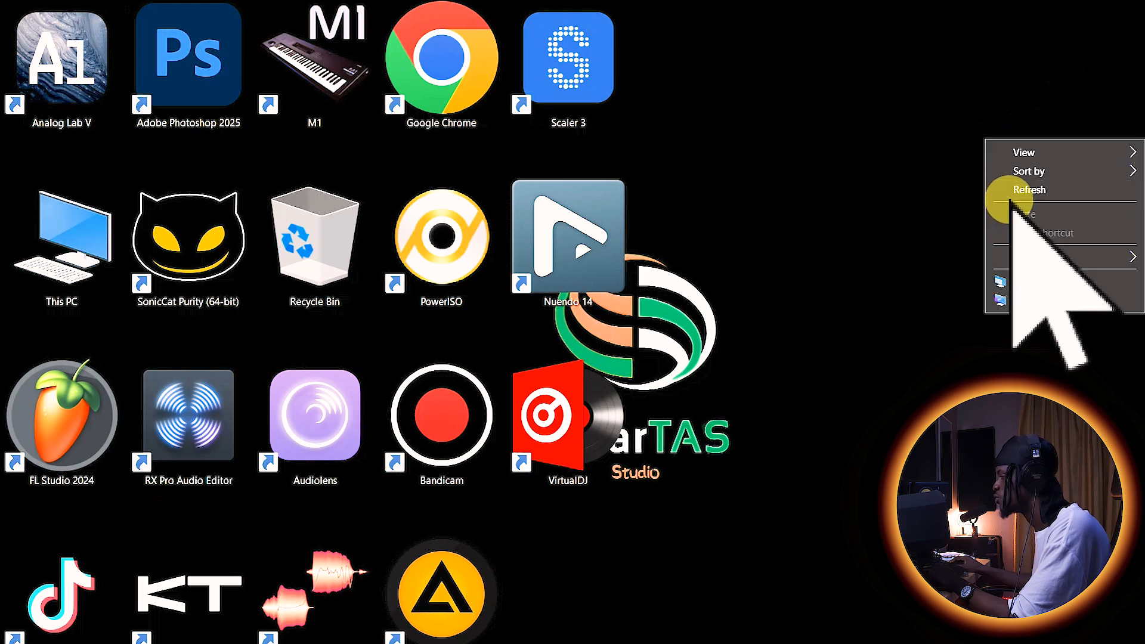
left_click(1021, 189)
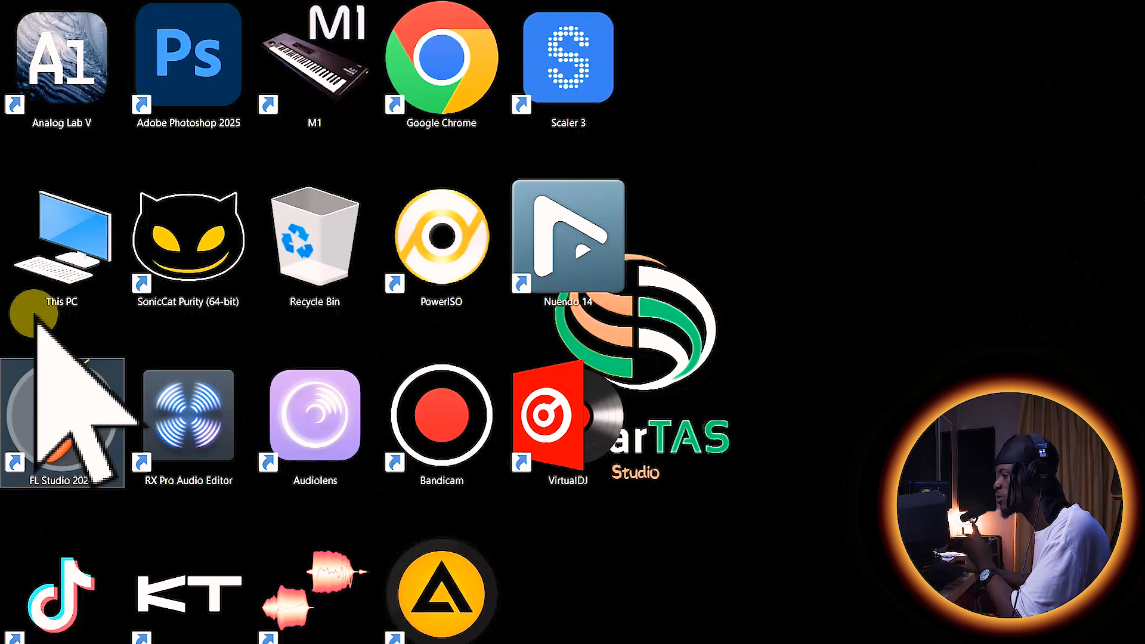
double_click(47, 266)
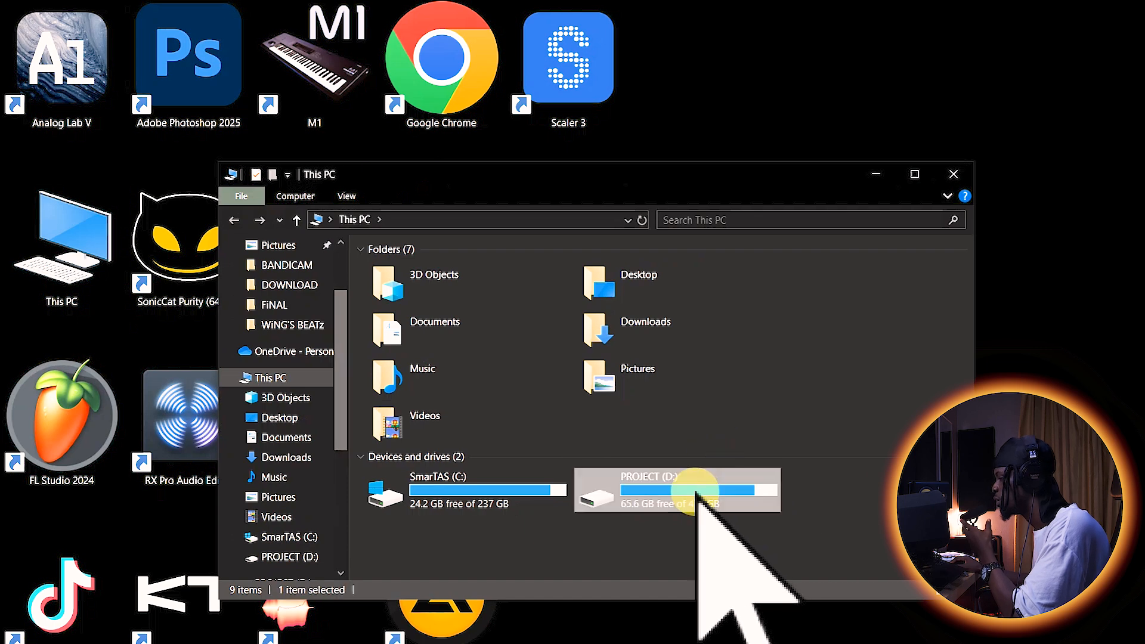
double_click(694, 477)
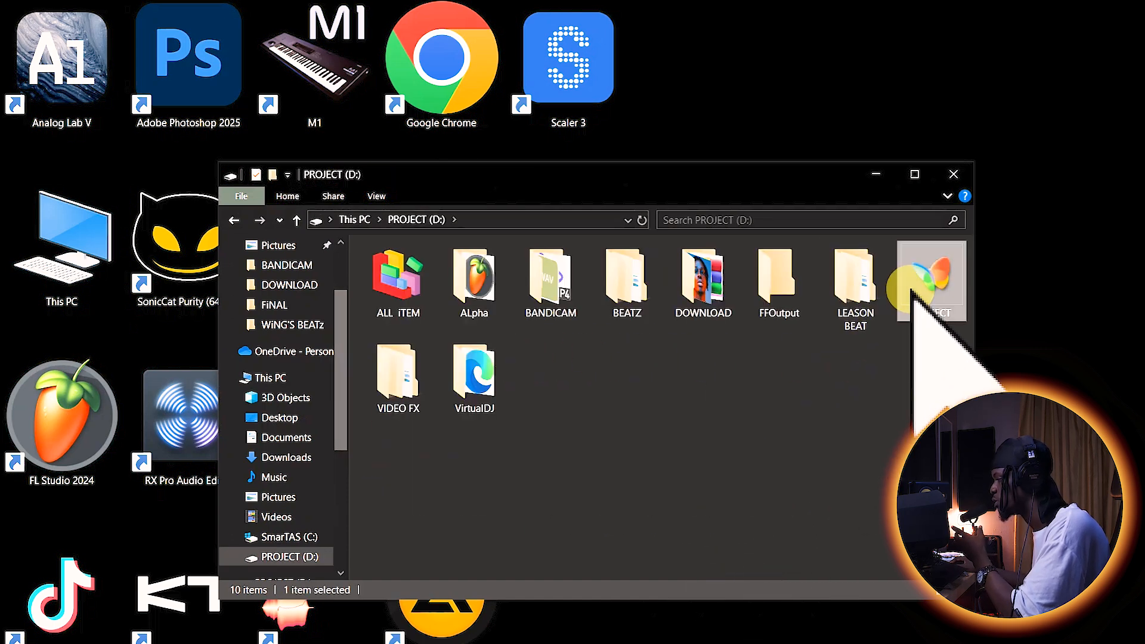
double_click(912, 283)
double_click(416, 316)
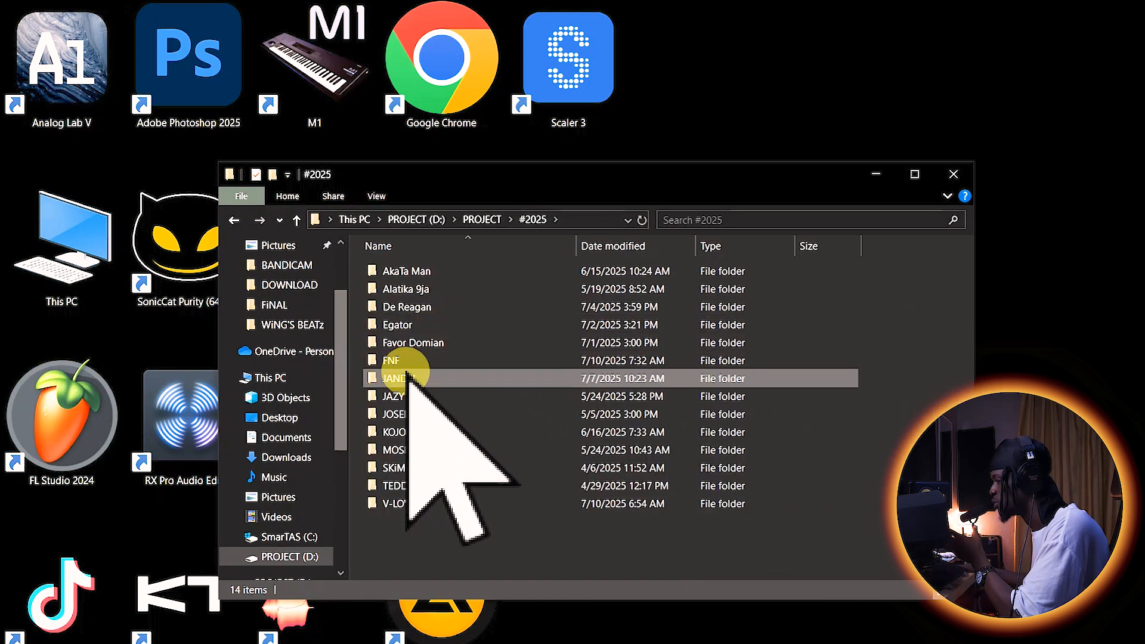
double_click(411, 364)
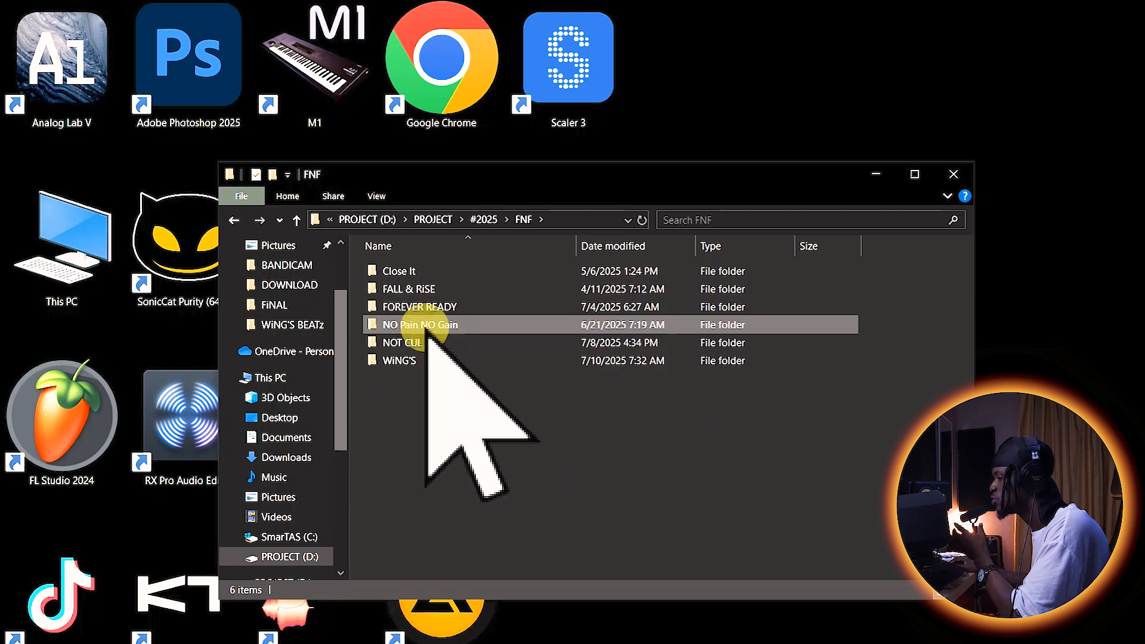
double_click(414, 360)
double_click(421, 361)
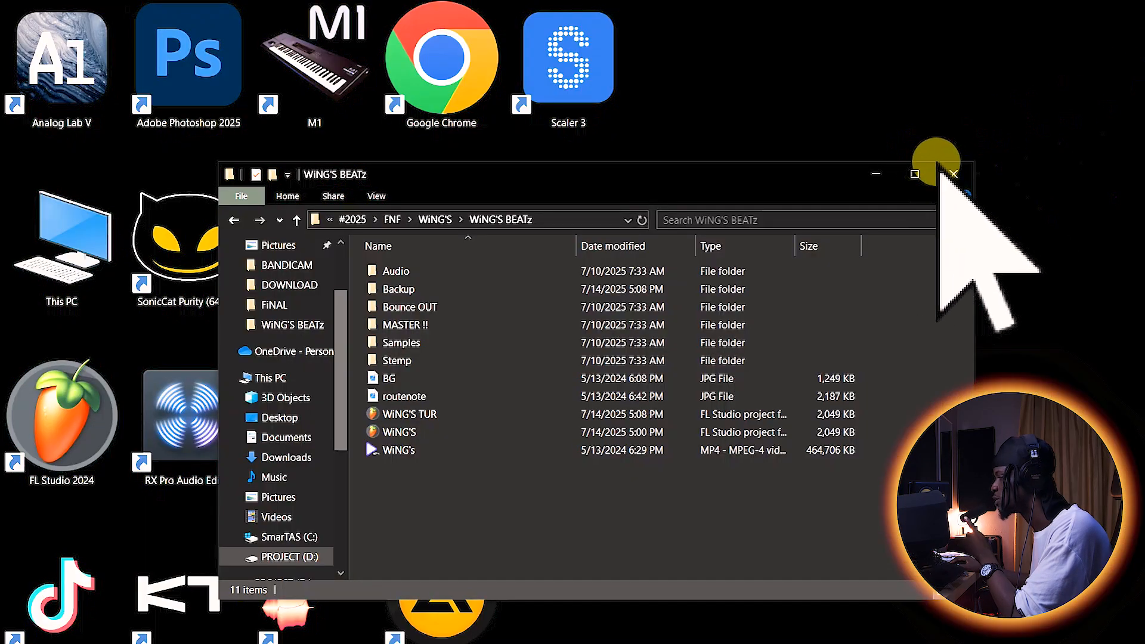
left_click(948, 167)
right_click(971, 112)
left_click(1005, 162)
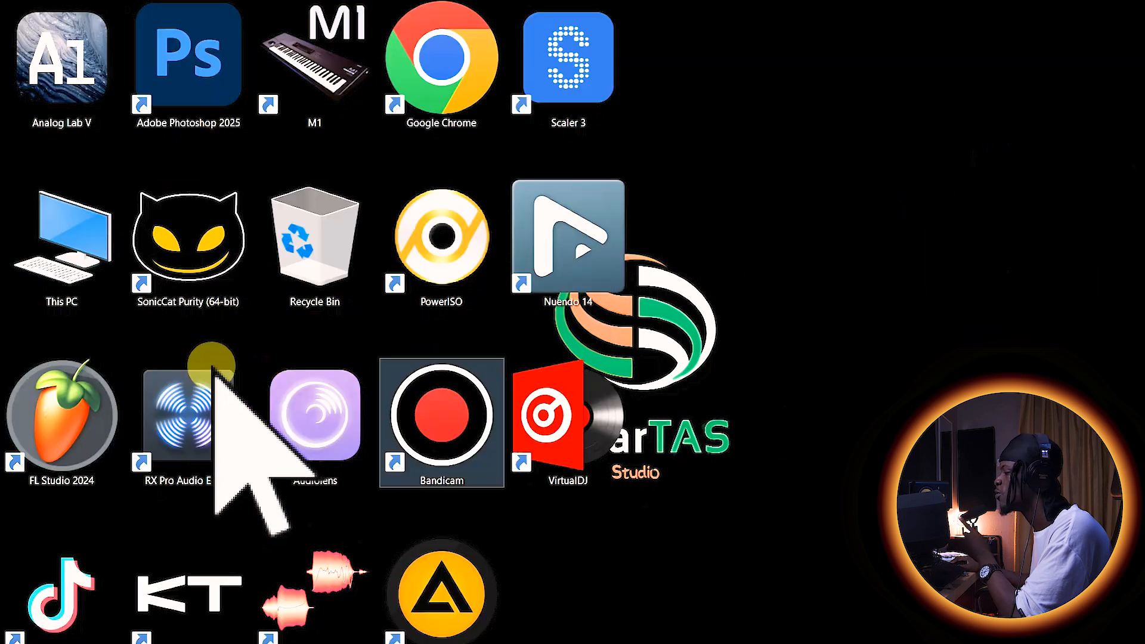
Step: Launch a second FL Studio 2024 instance, close its MIDI settings window and switch to its empty project
left_click(40, 448)
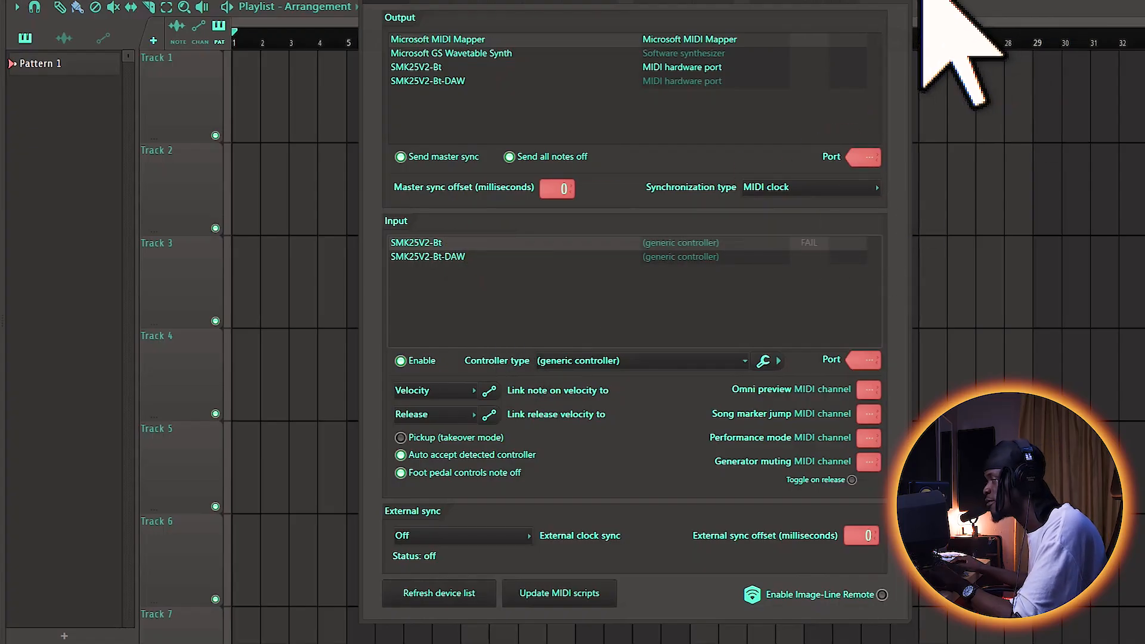
left_click(900, 1)
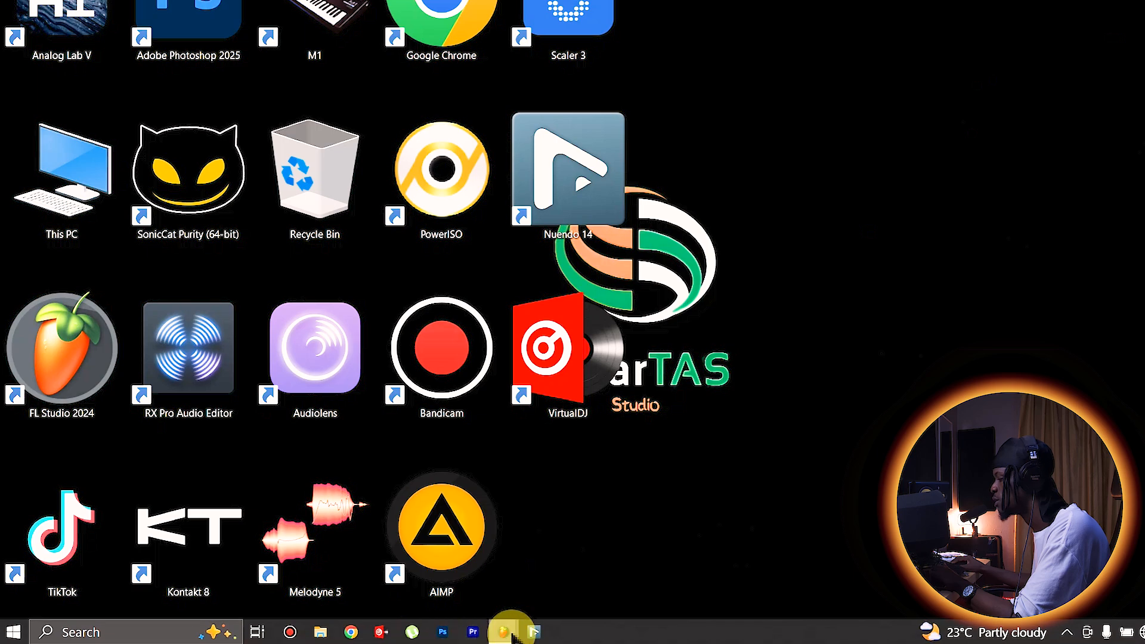
left_click(505, 633)
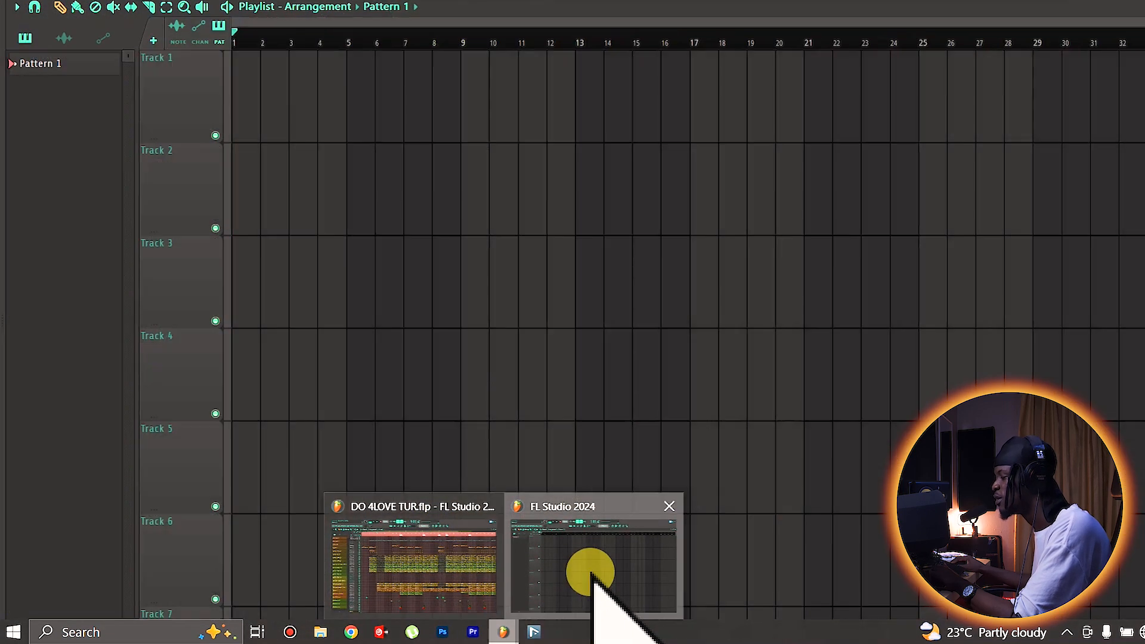
left_click(591, 573)
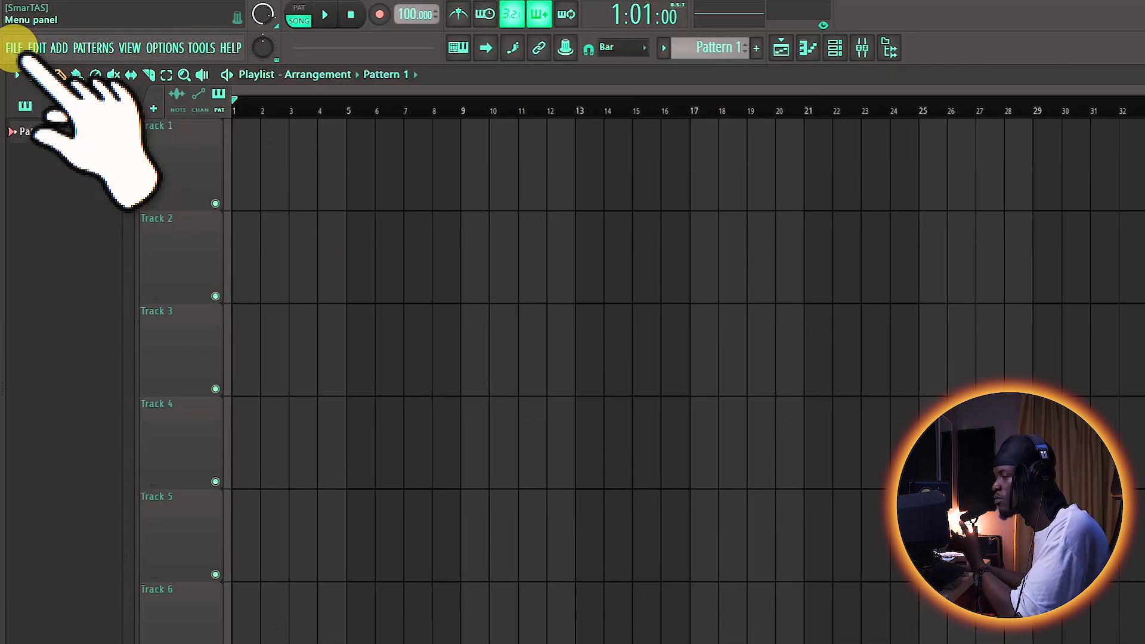
Step: Open the WiNG'S TUR project from the WiNG'S BEATz folder without saving the untitled project
left_click(15, 48)
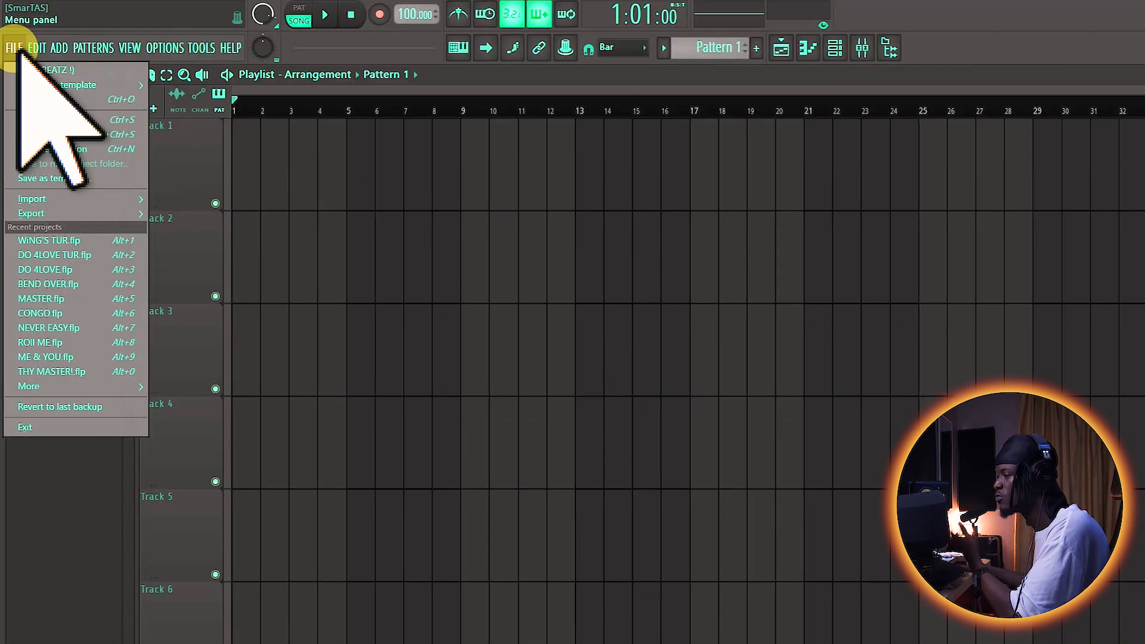
left_click(47, 101)
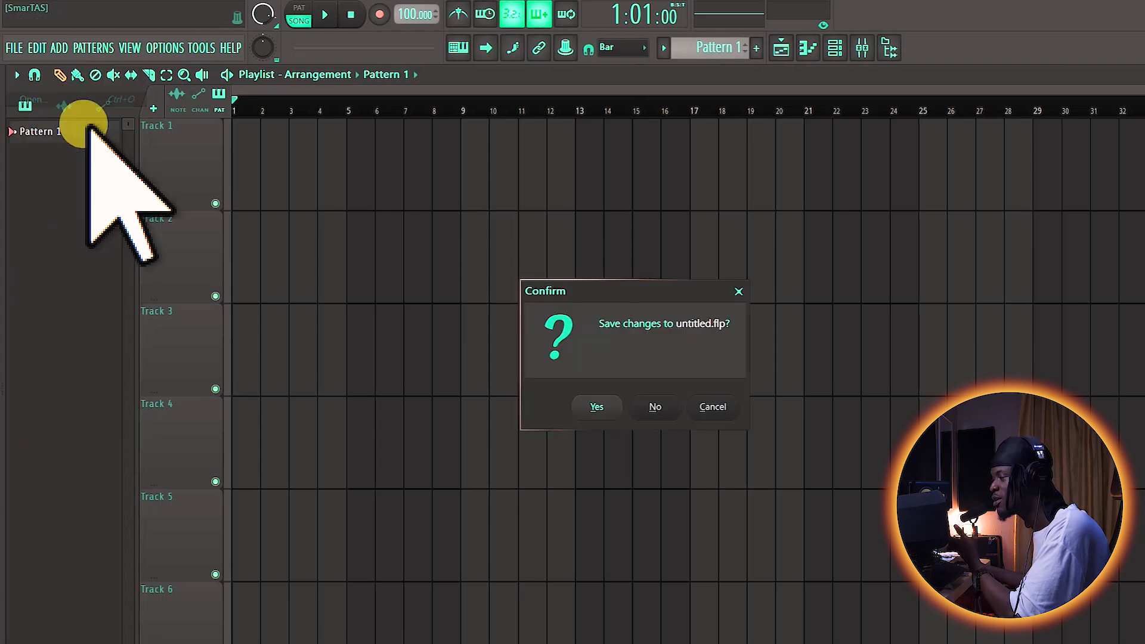
left_click(652, 408)
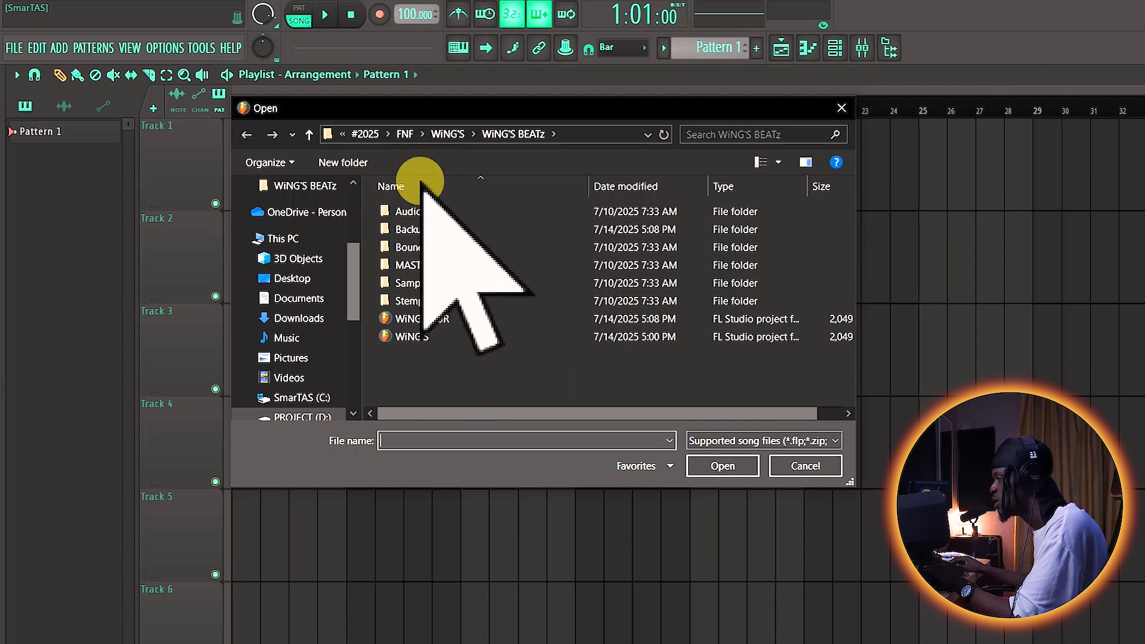
double_click(425, 318)
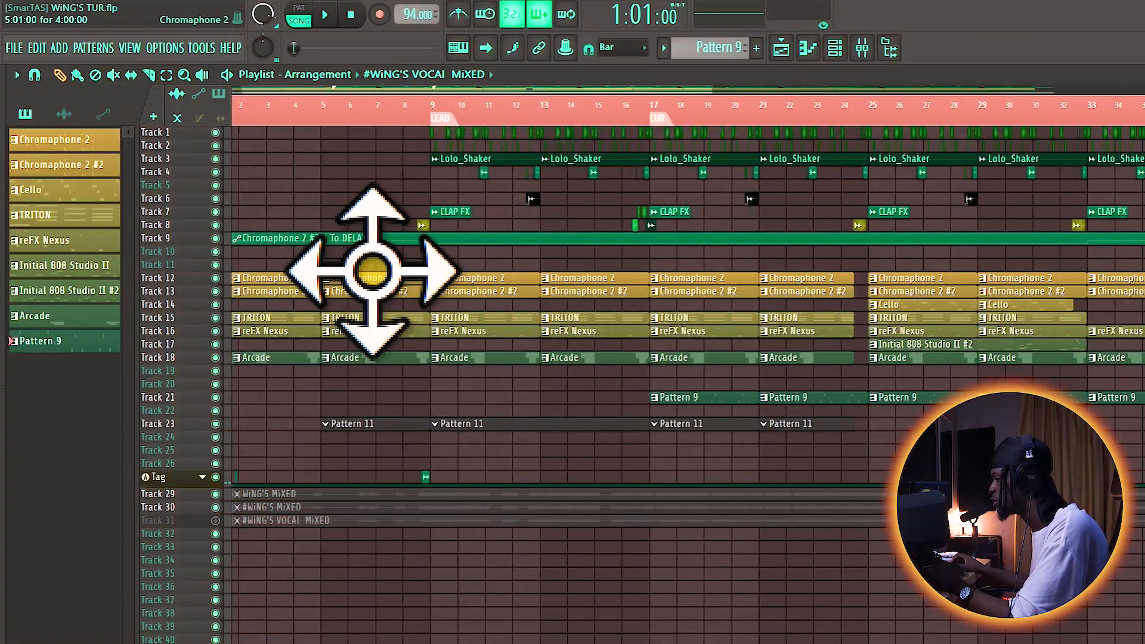
Step: Look over the WiNG'S TUR arrangement and play it from the LEAD marker at bar 9
scroll(382, 256, "up", 3)
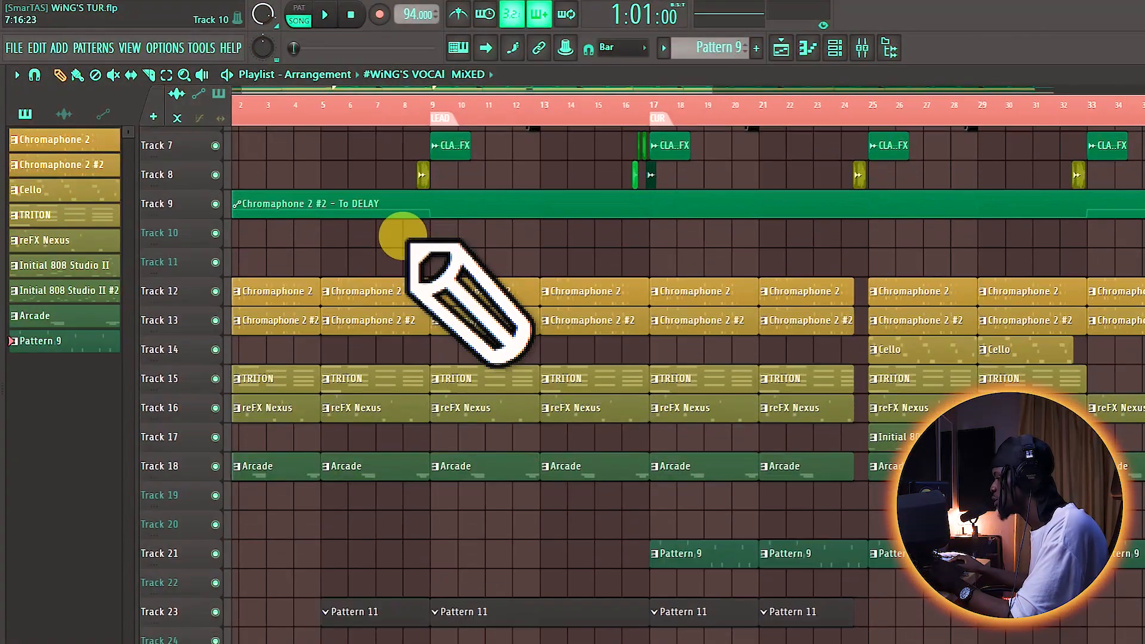
scroll(400, 235, "up", 3)
scroll(406, 237, "down", 3)
scroll(390, 200, "down", 1)
scroll(387, 194, "down", 2)
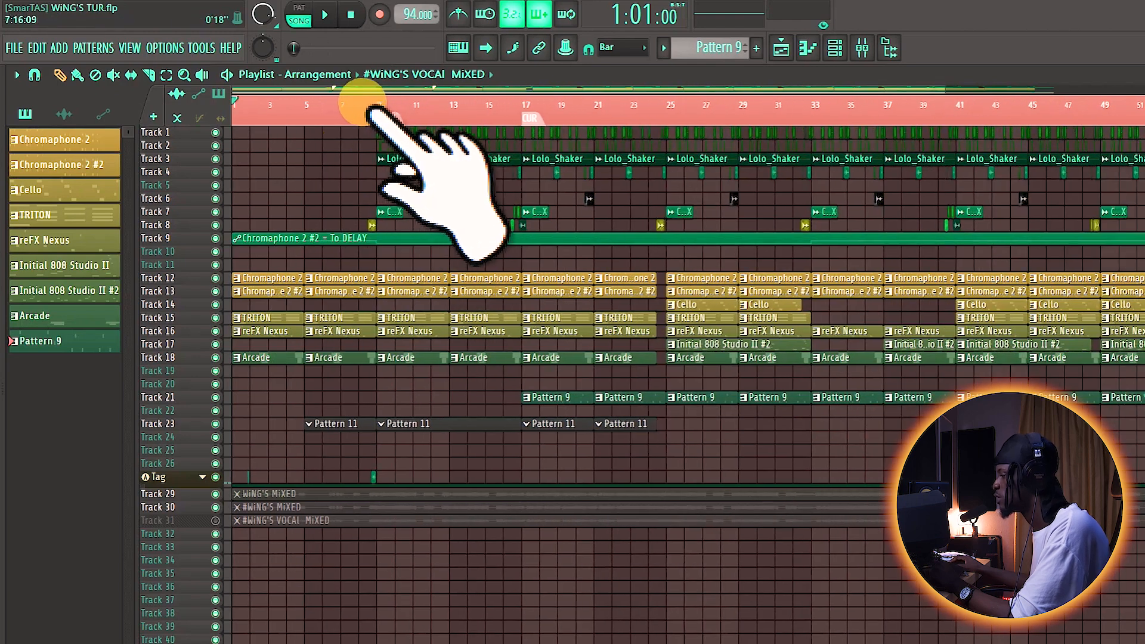
left_click(376, 103)
key("space")
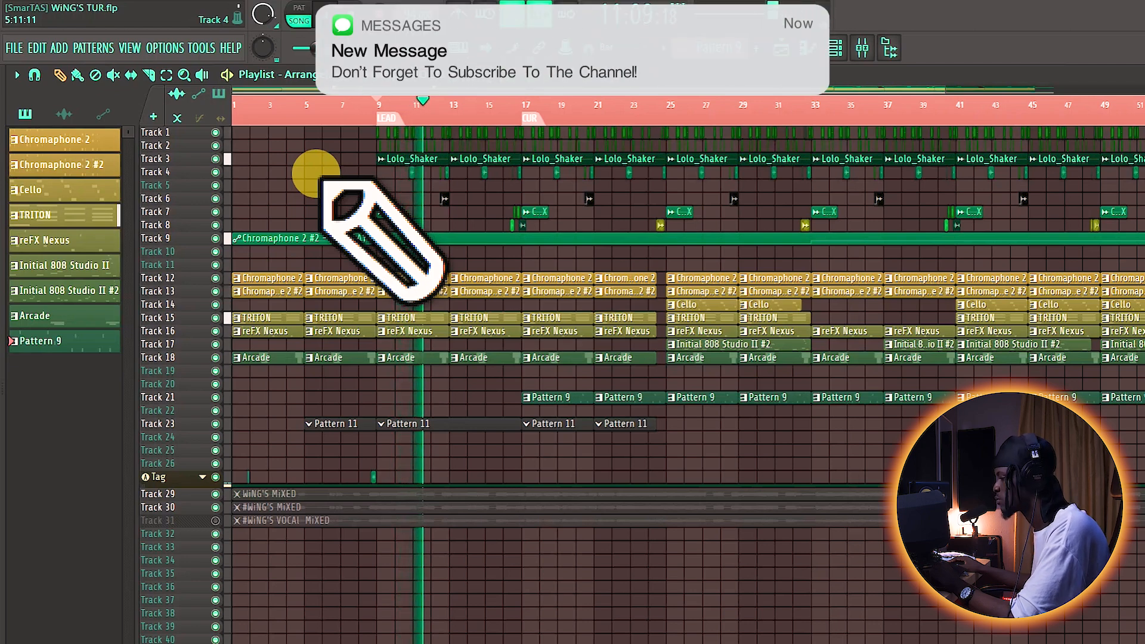
Step: Play the arrangement from bar 25, stop it and examine the instrument clips on tracks 12 to 23
left_click(666, 107)
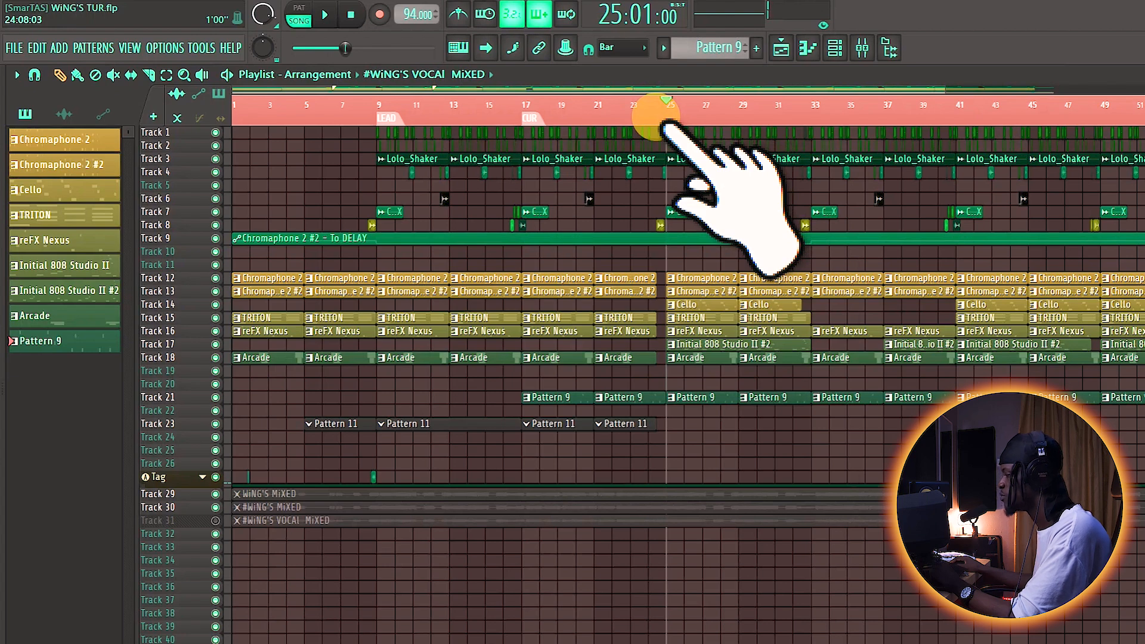
key("space")
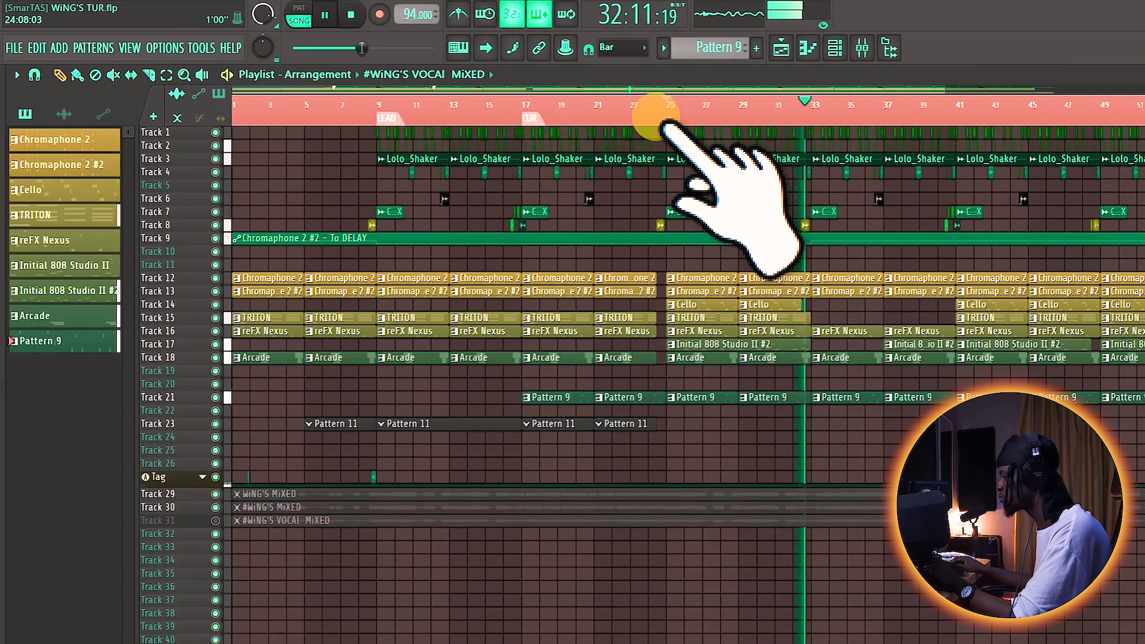
key("space")
scroll(630, 307, "down", 2)
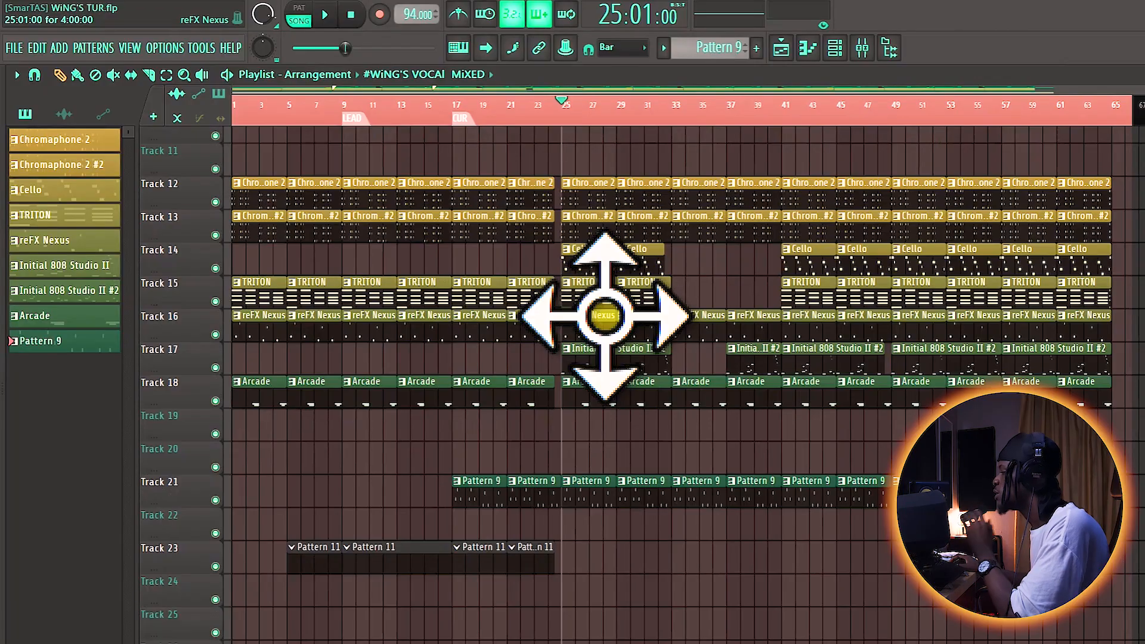
scroll(602, 312, "up", 3)
scroll(602, 312, "down", 3)
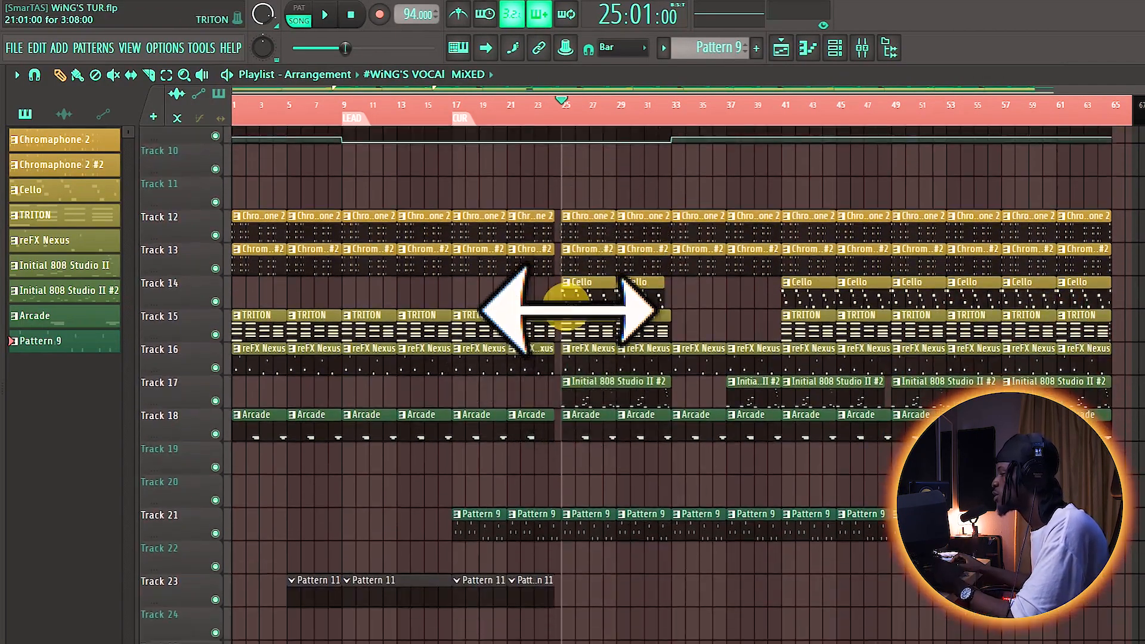
Step: Select the Cello pattern from its clip at bar 25 and examine the surrounding instrument clips in the arrangement
scroll(570, 310, "up", 4)
scroll(603, 291, "up", 3)
left_click(602, 288)
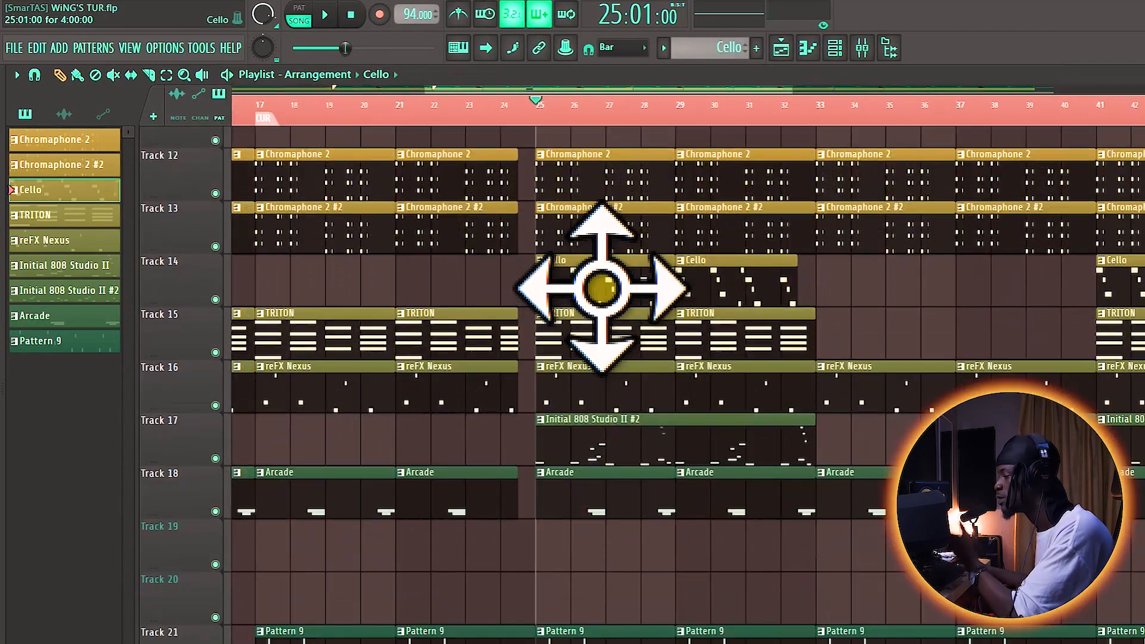
scroll(700, 325, "down", 4)
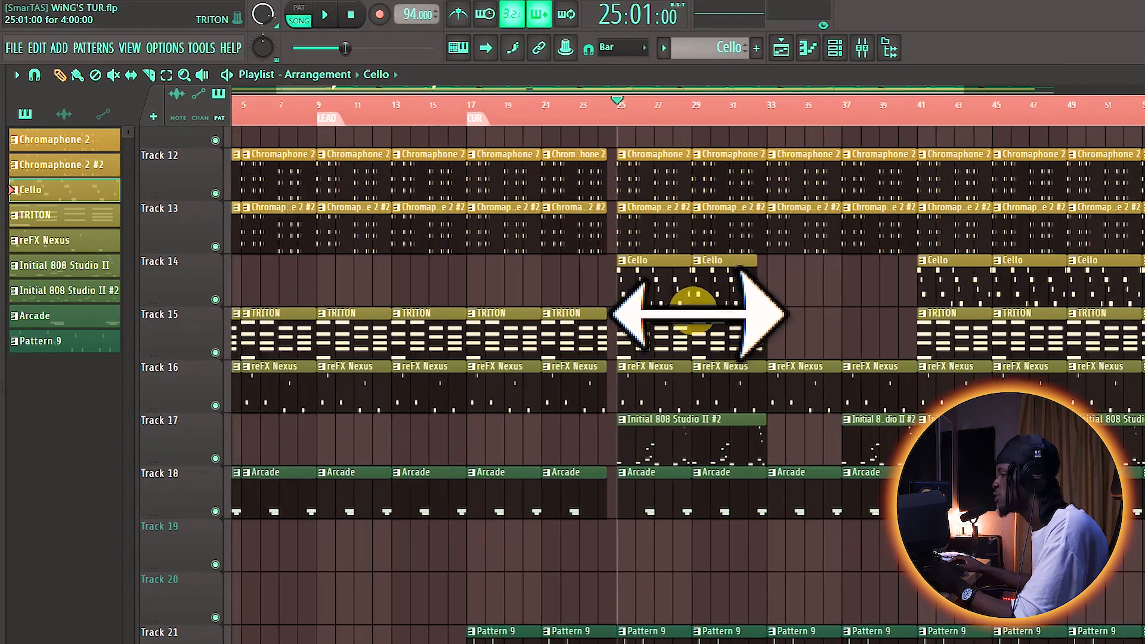
scroll(690, 320, "down", 3)
Step: Show the Channel rack and open the Initial 808 Studio II #2 plugin, placing its window over the playlist
left_click(837, 45)
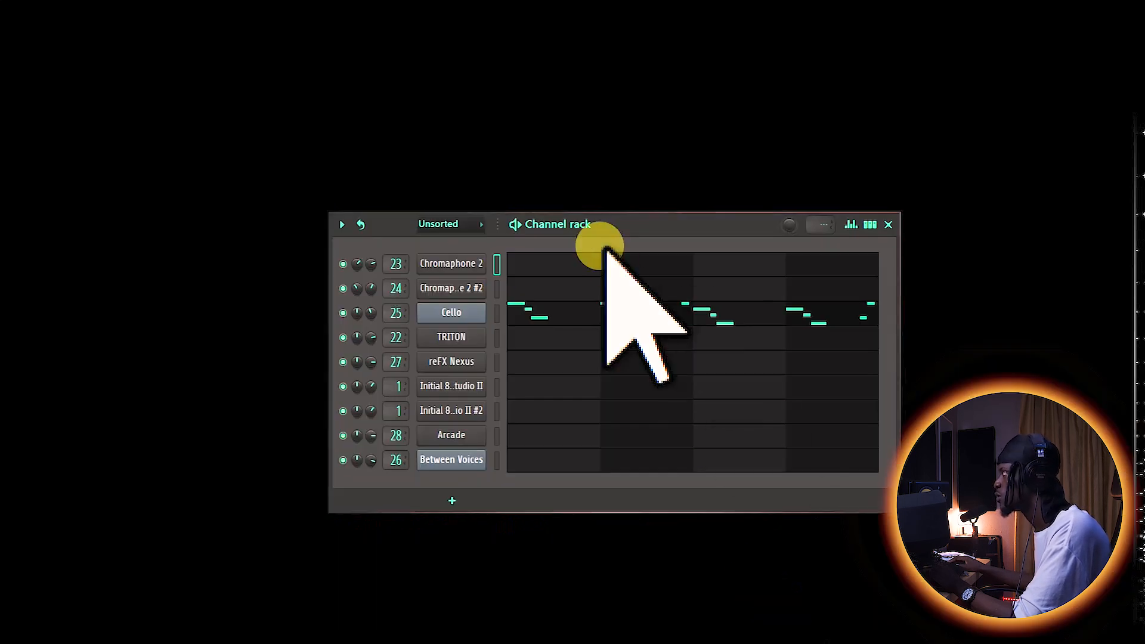
left_click_drag(615, 224, 567, 256)
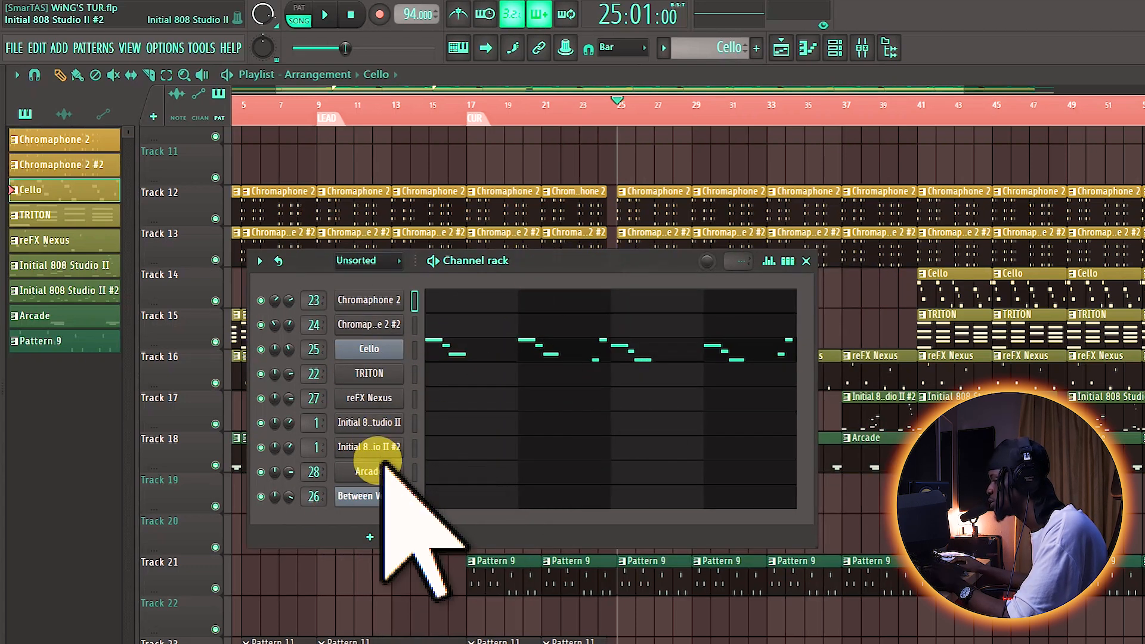
left_click_drag(539, 258, 563, 220)
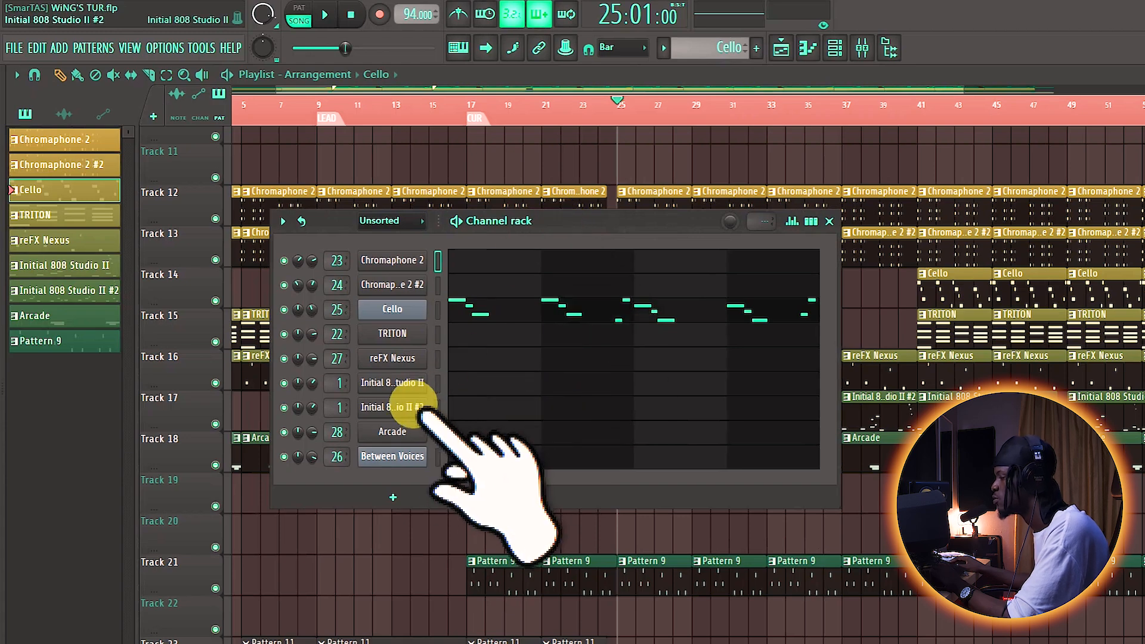
left_click(389, 407)
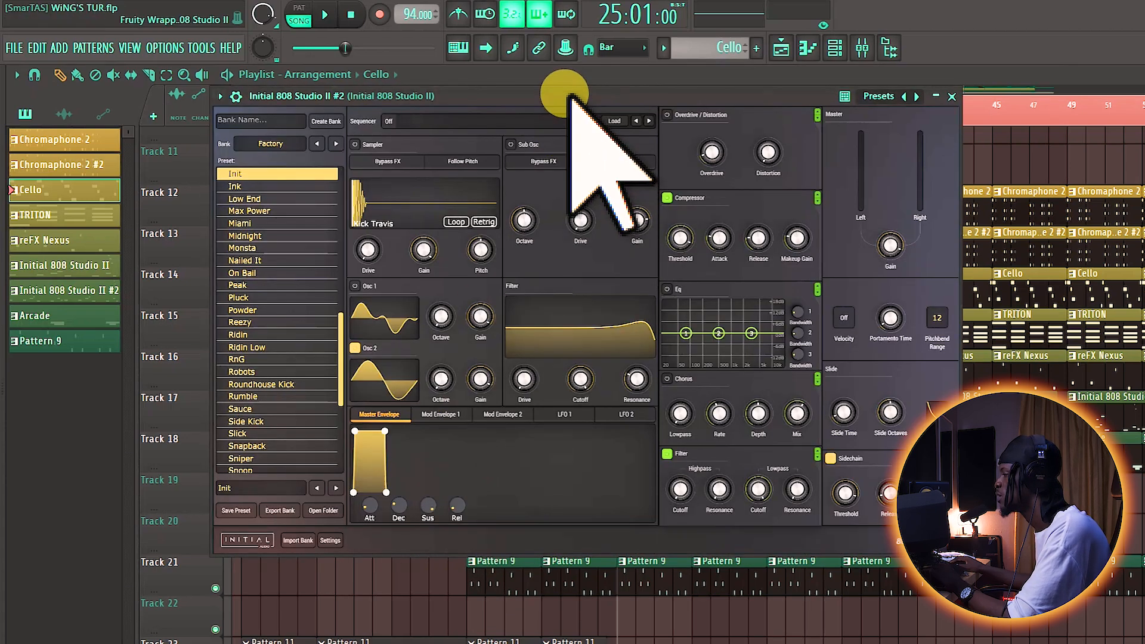
left_click_drag(569, 96, 610, 136)
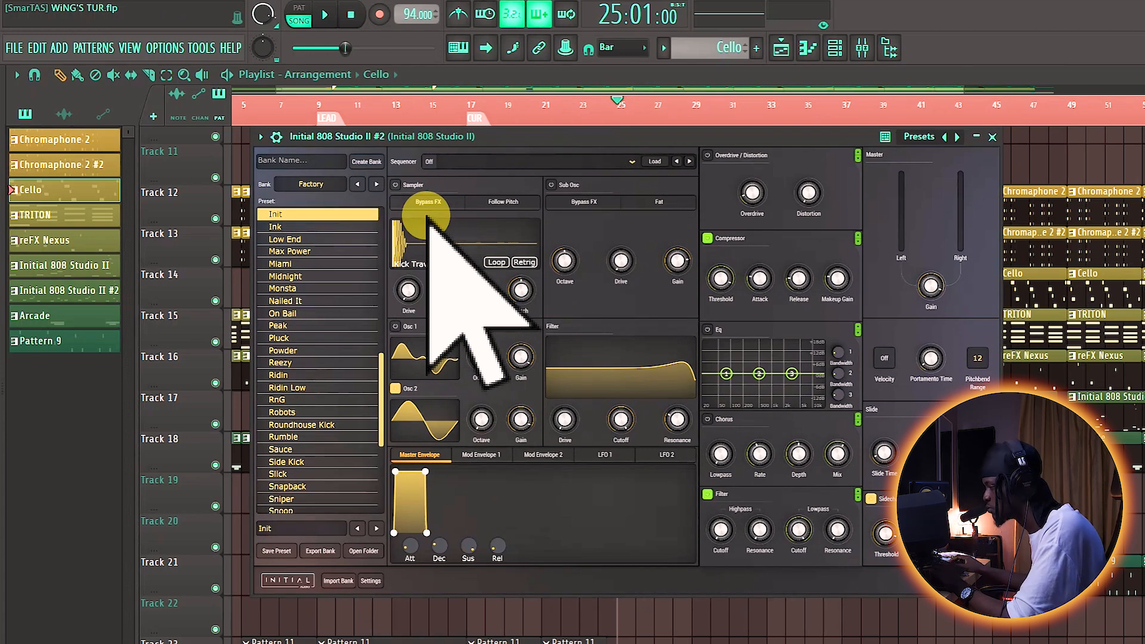
left_click_drag(581, 136, 553, 130)
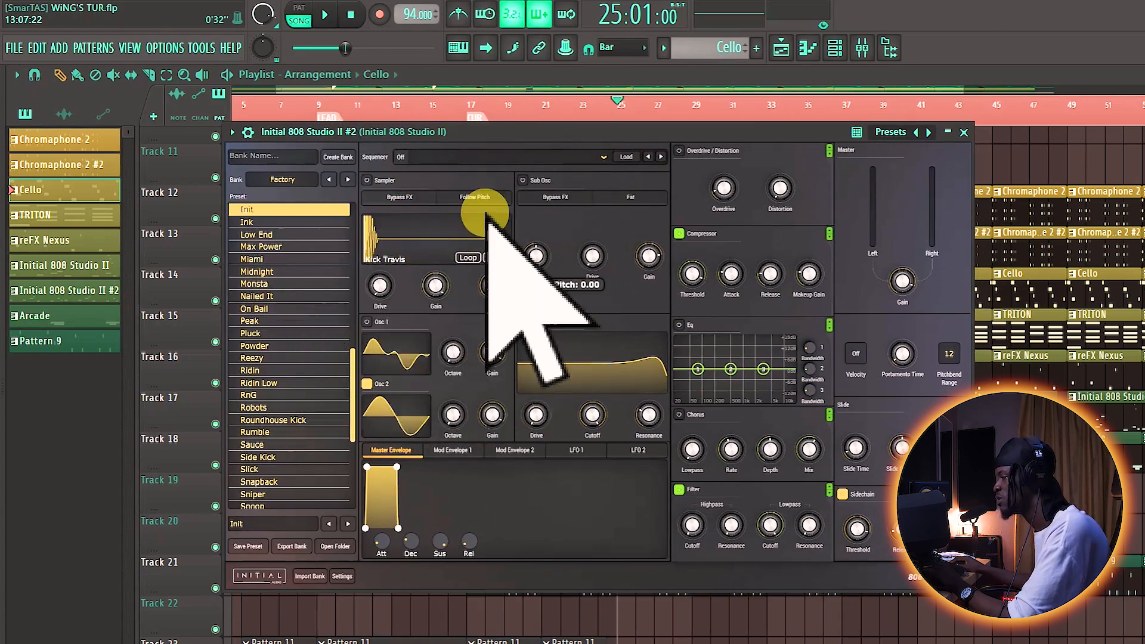
Step: Reveal the 808 plugin's channel settings, restore the FL Studio window from full-screen size and move the plugin window up
left_click(247, 132)
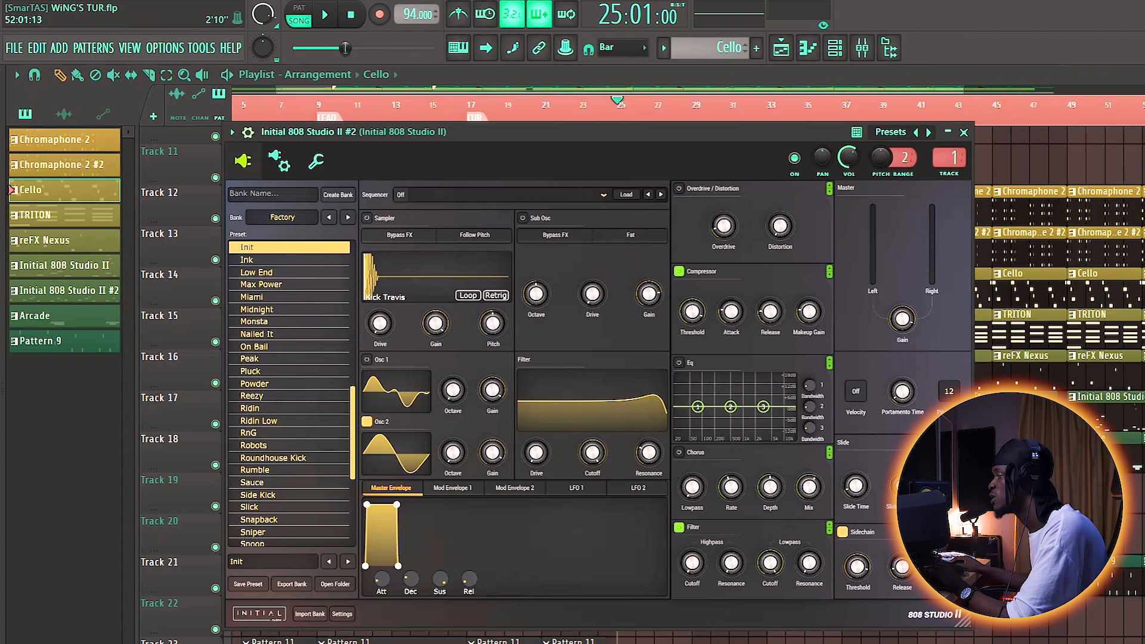
key("alt+Return")
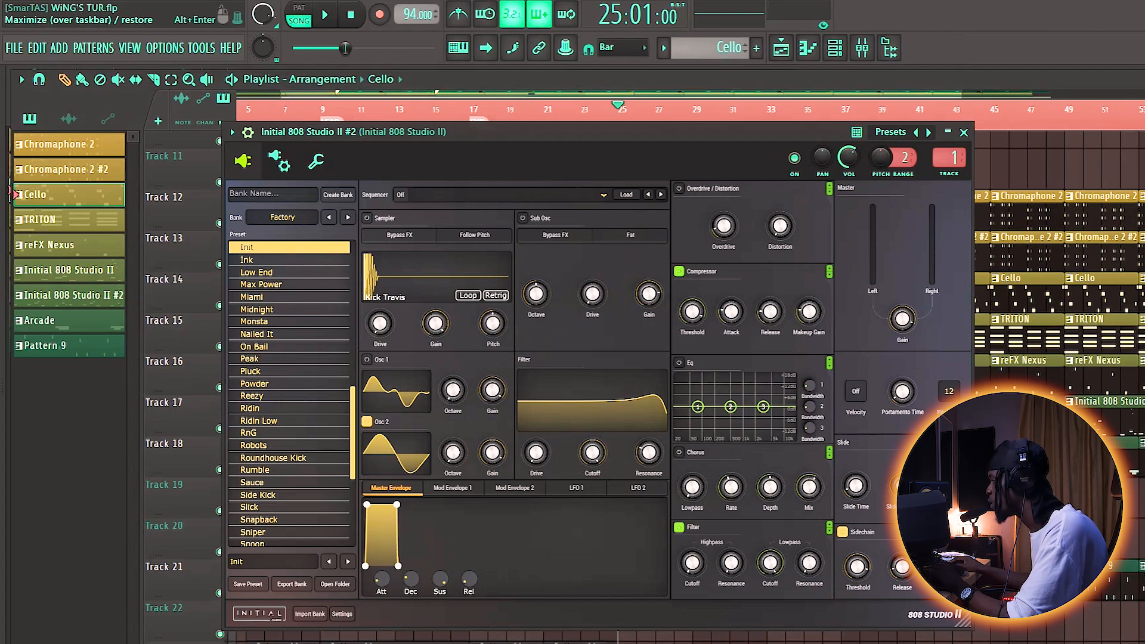
left_click_drag(741, 133, 759, 87)
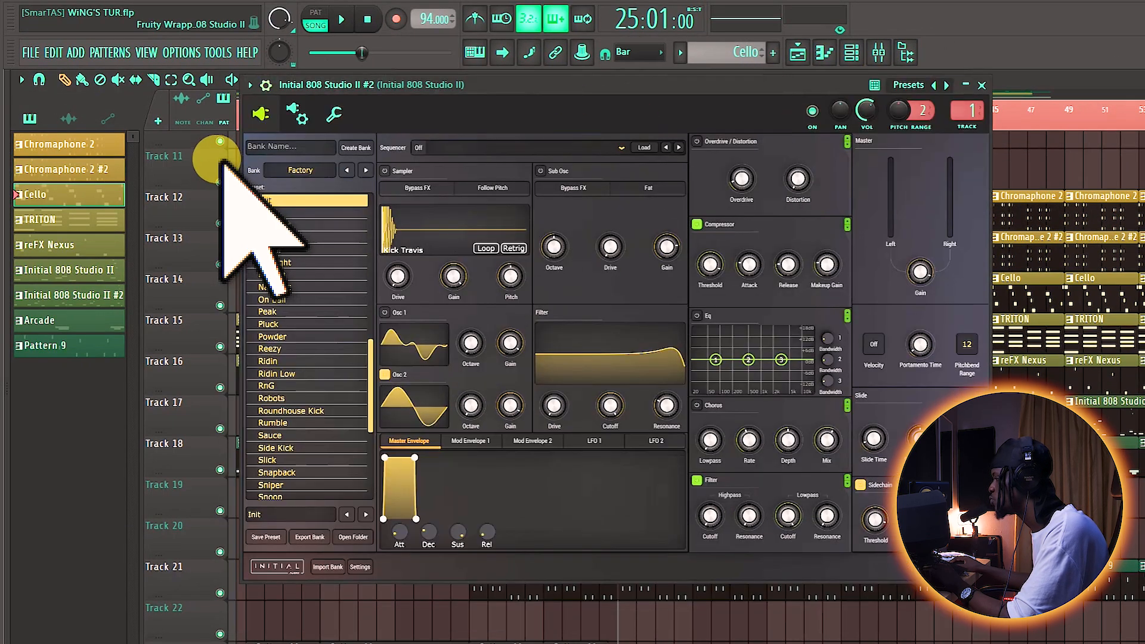
Step: Examine the 808 plugin's options for saving the channel state and saving the preset, without choosing either
left_click(250, 85)
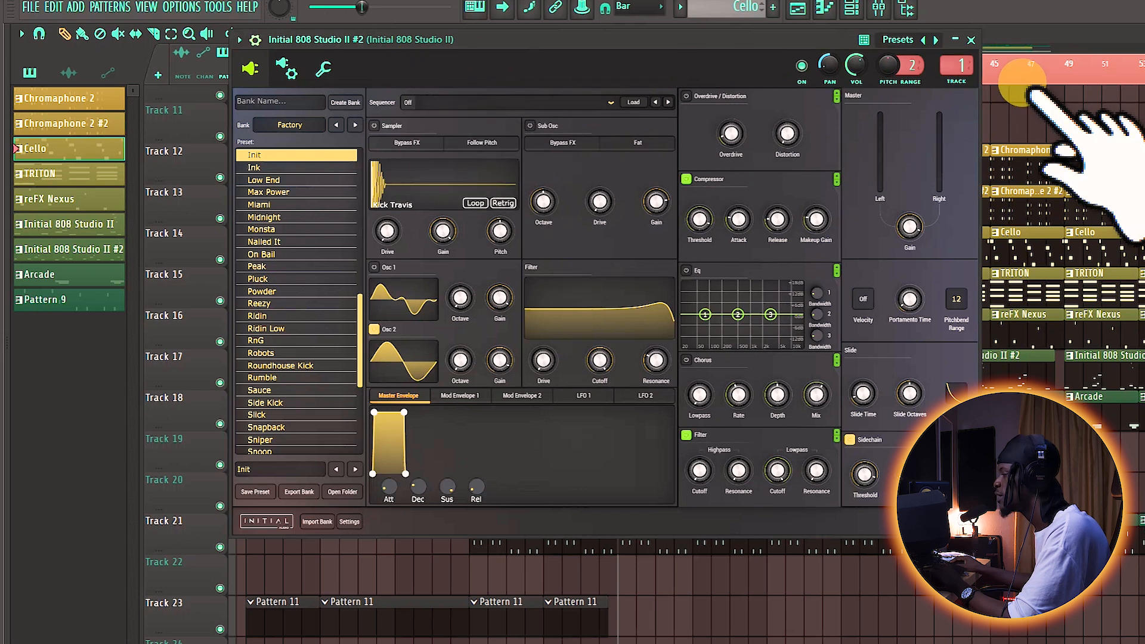
left_click(239, 40)
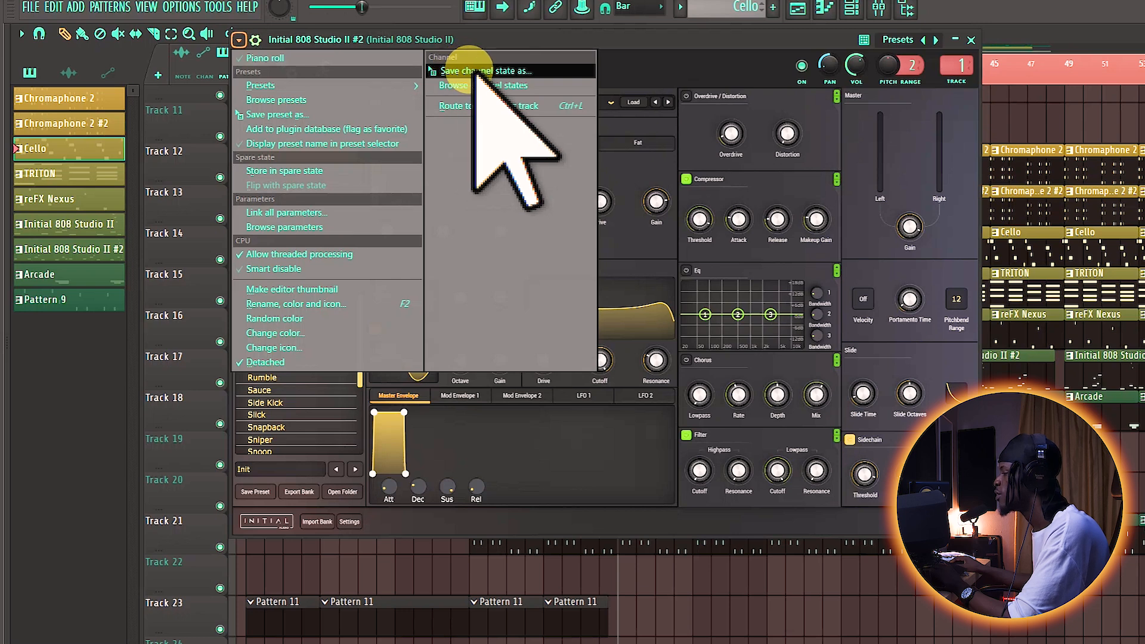
left_click(718, 59)
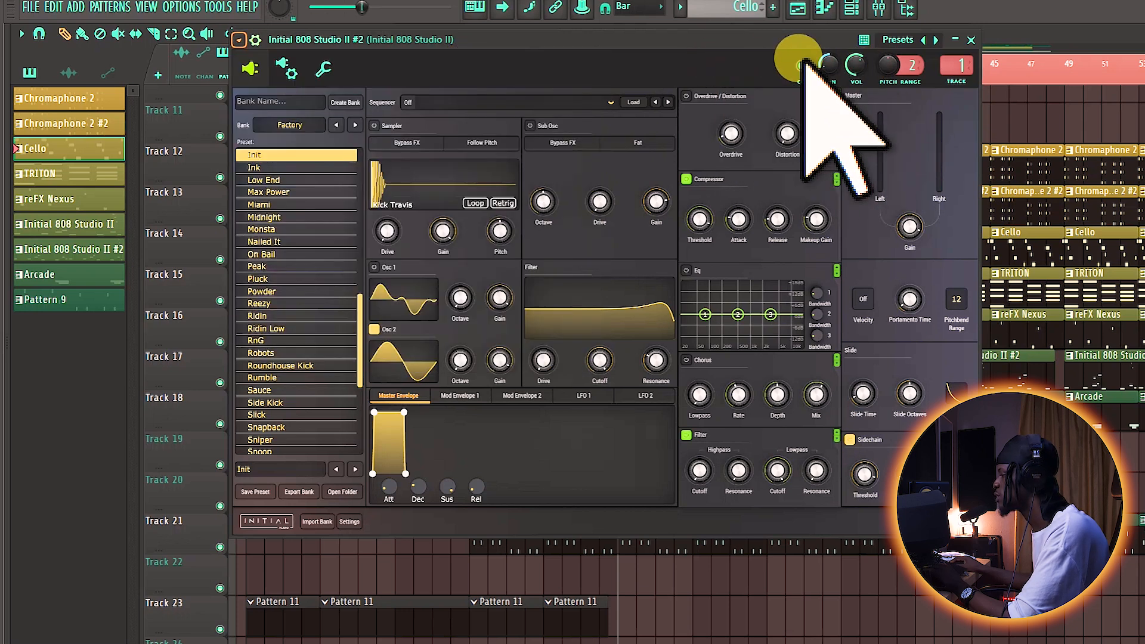
left_click(239, 39)
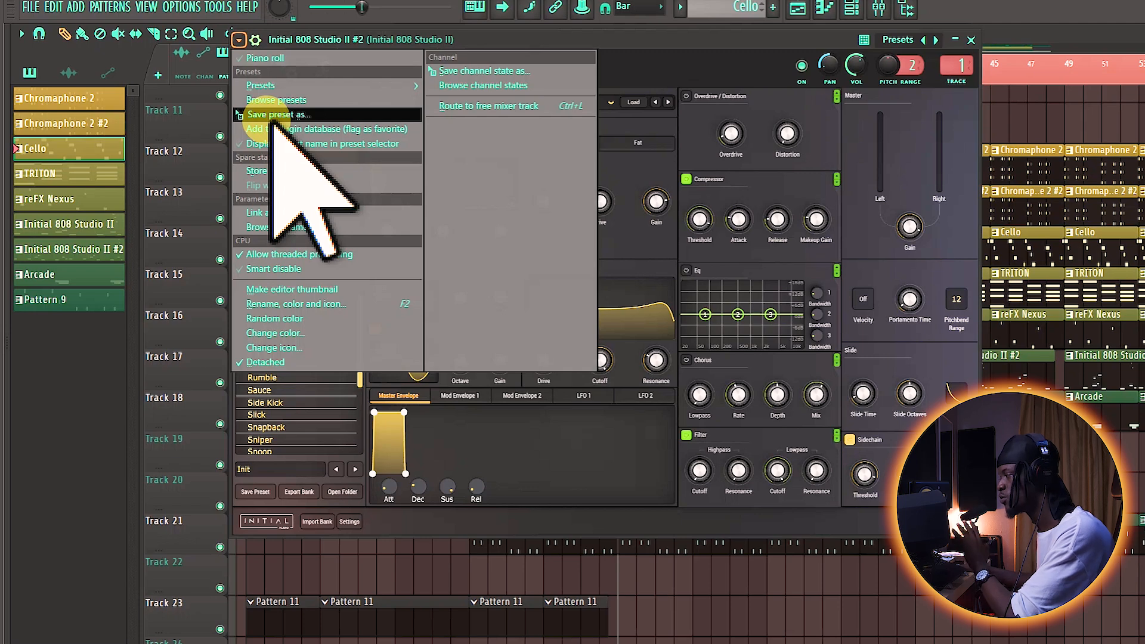
left_click(719, 41)
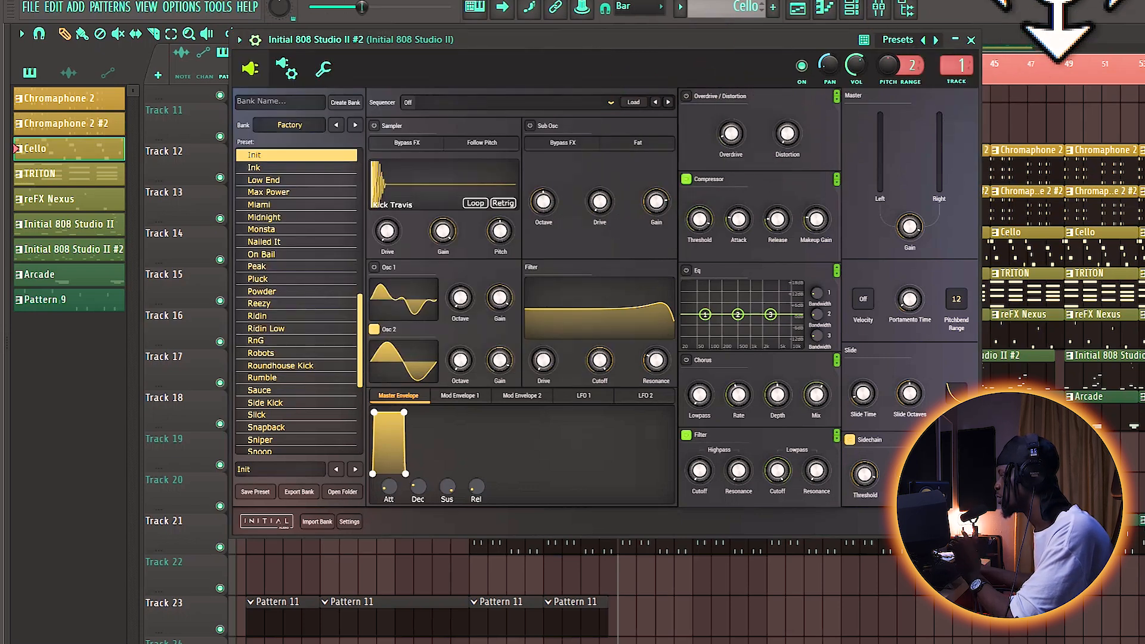
Step: Shift the FL Studio window down slightly, view the 808 channel's miscellaneous functions and return to its plugin interface
mouse_move(1063, 1)
left_mouse_down()
mouse_move(1079, 22)
mouse_move(1079, 1)
mouse_move(1068, 1)
left_mouse_up()
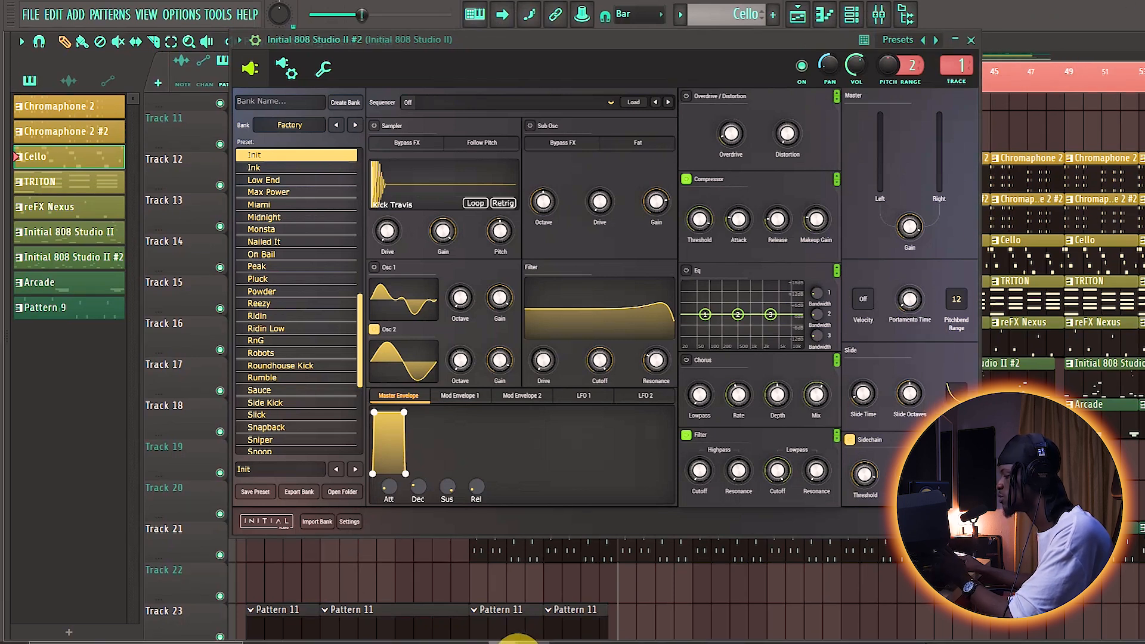
mouse_move(511, 641)
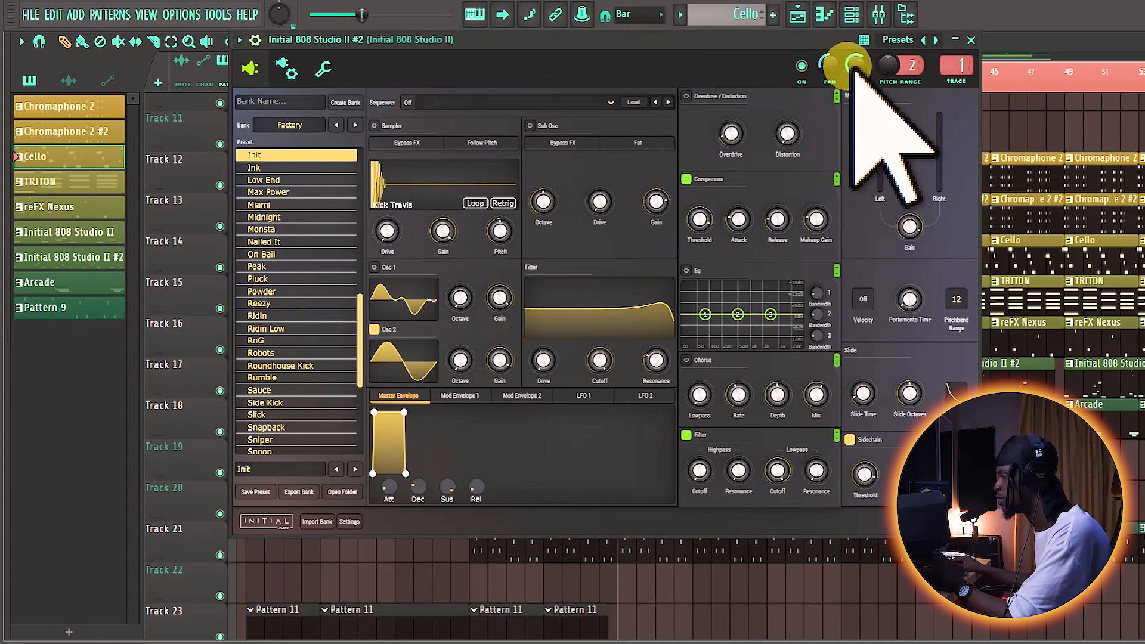
left_click(323, 70)
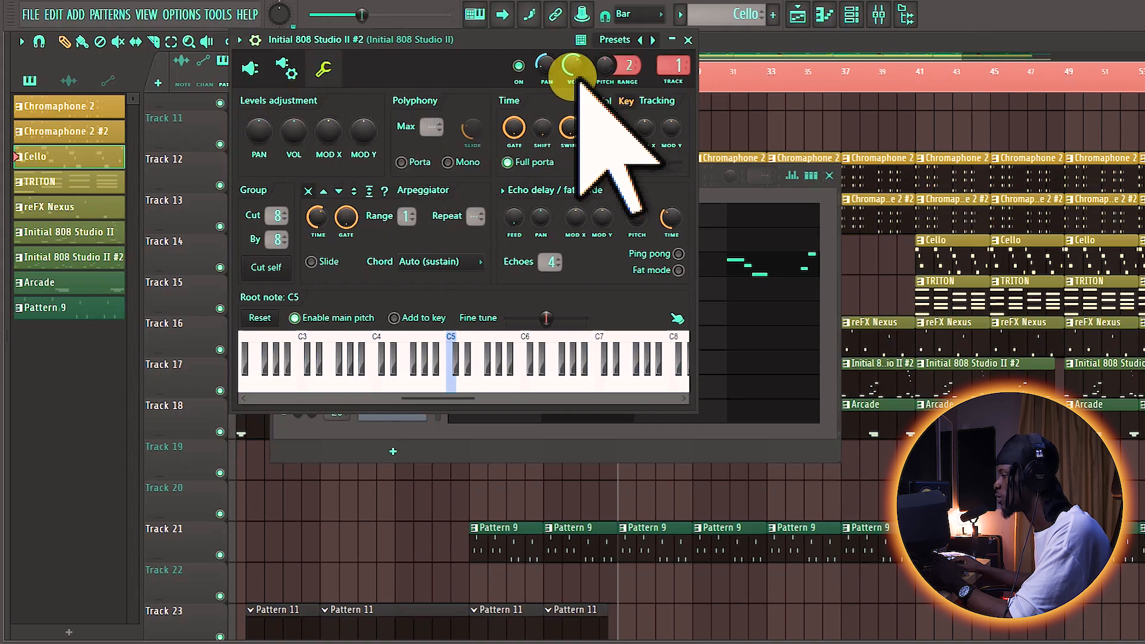
left_click(250, 68)
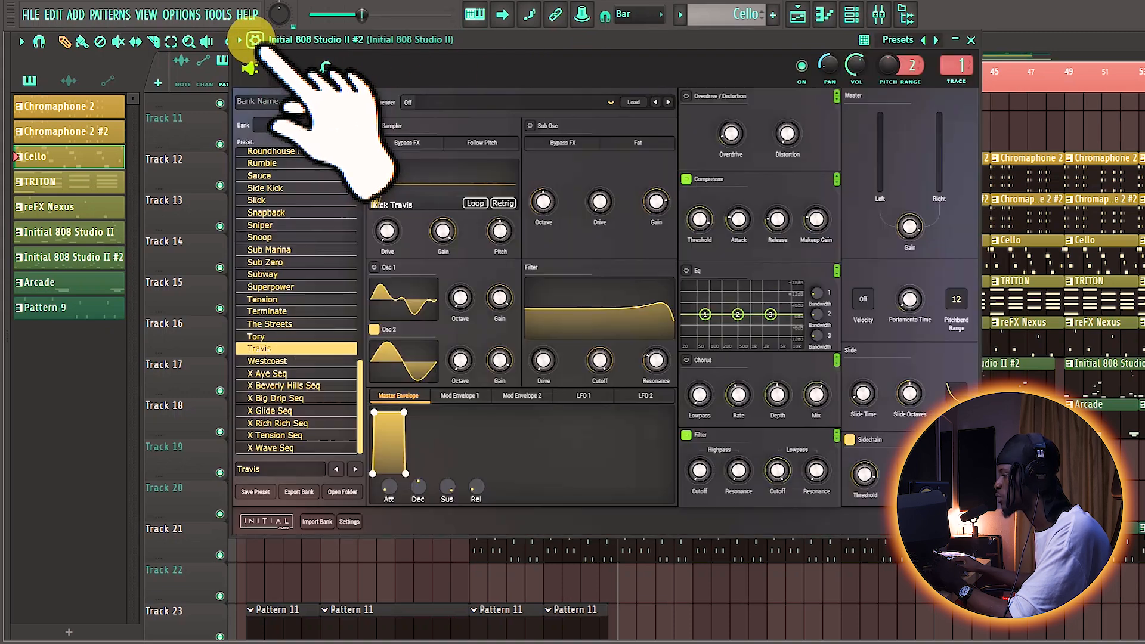
Step: Copy the Initial 808 Studio II #2 channel state into the DO 4LOVE TUR Channel rack, inspect its channel settings and close the plugin
left_click(239, 39)
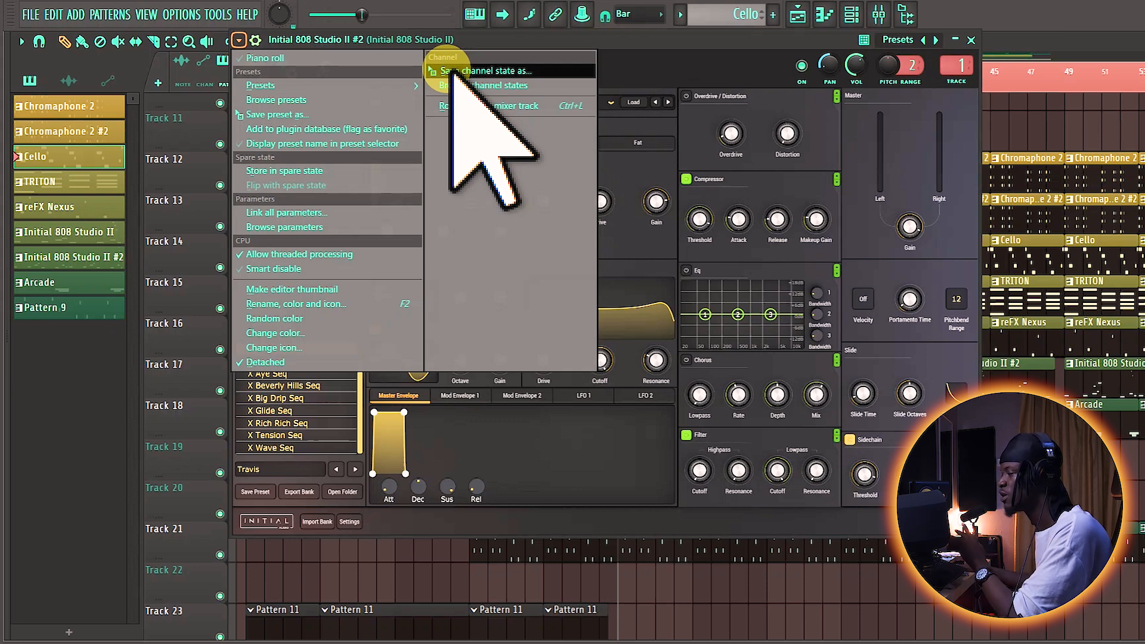
left_click_drag(450, 70, 342, 533)
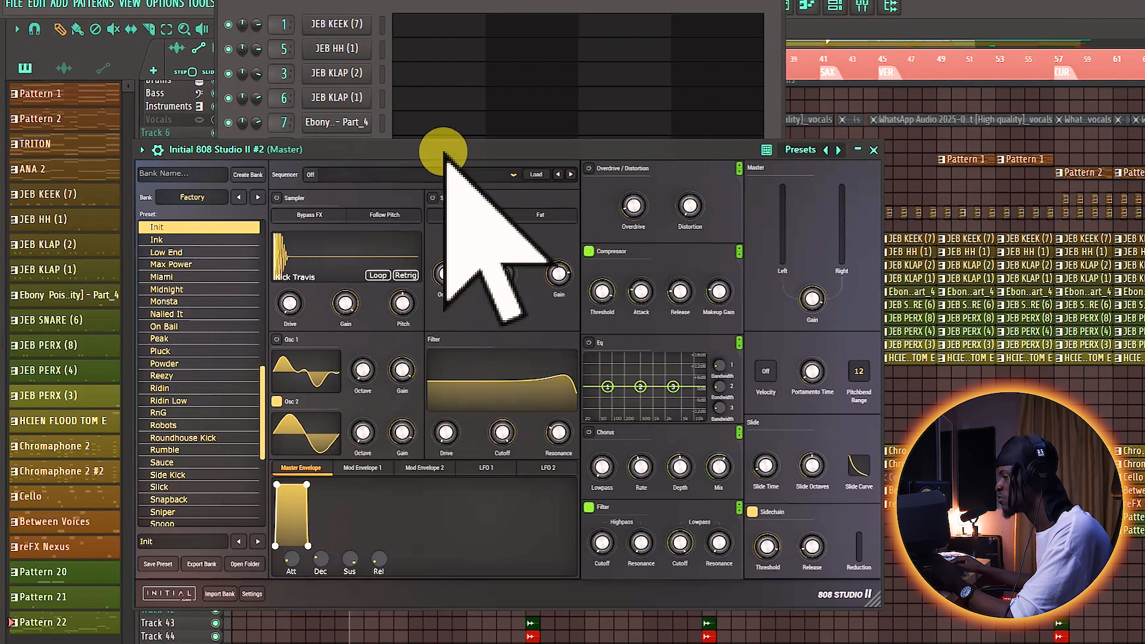
left_click_drag(455, 152, 508, 89)
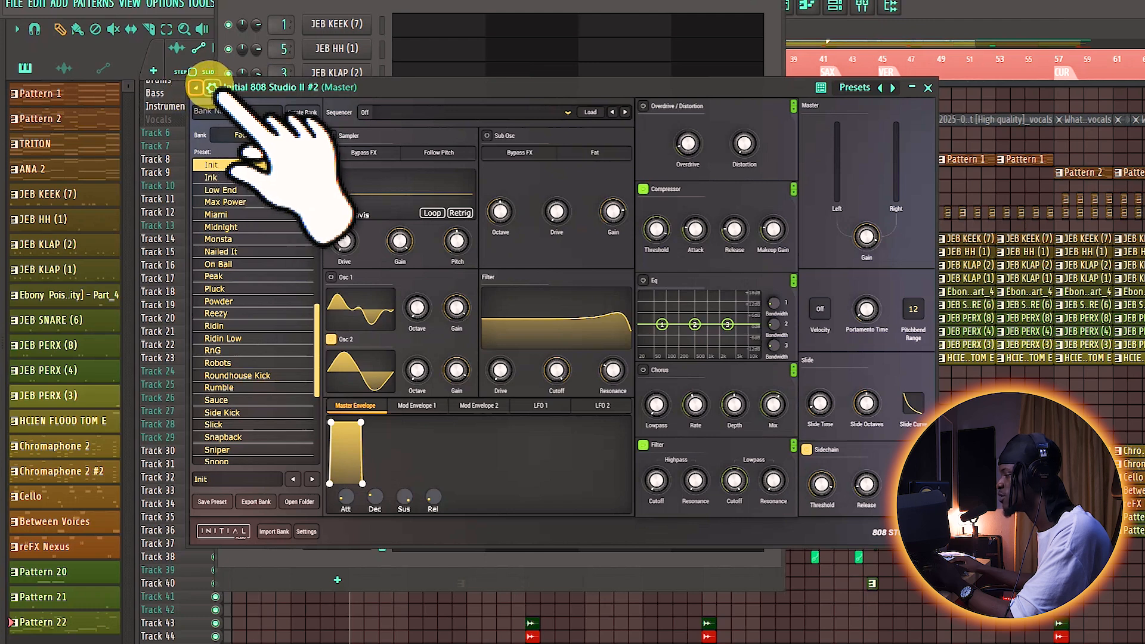
left_click(203, 90)
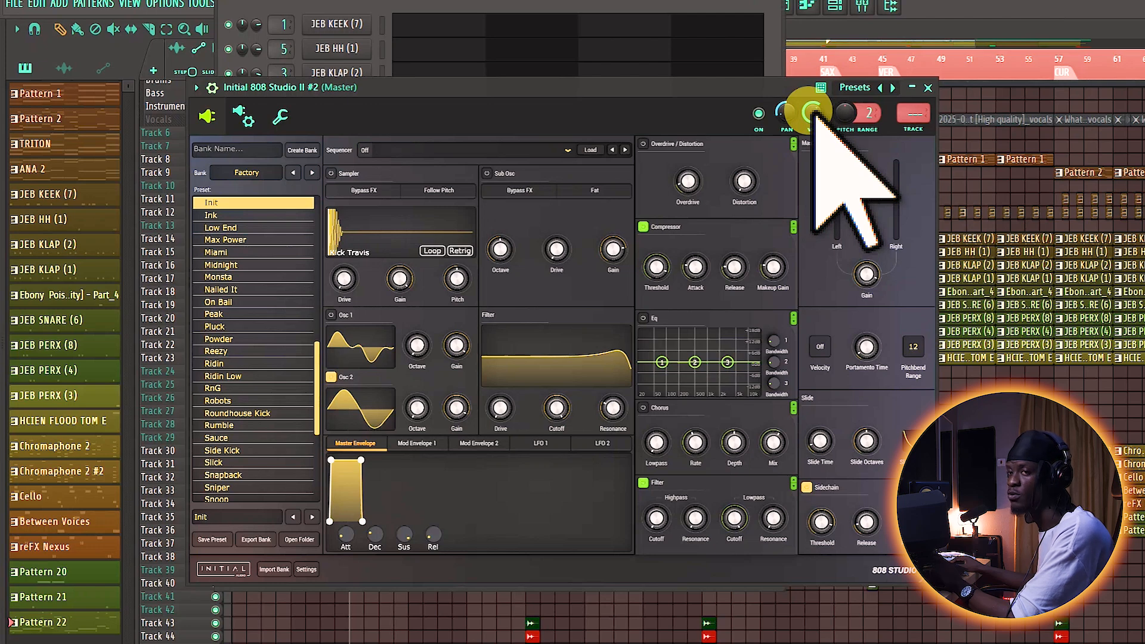
left_click(927, 88)
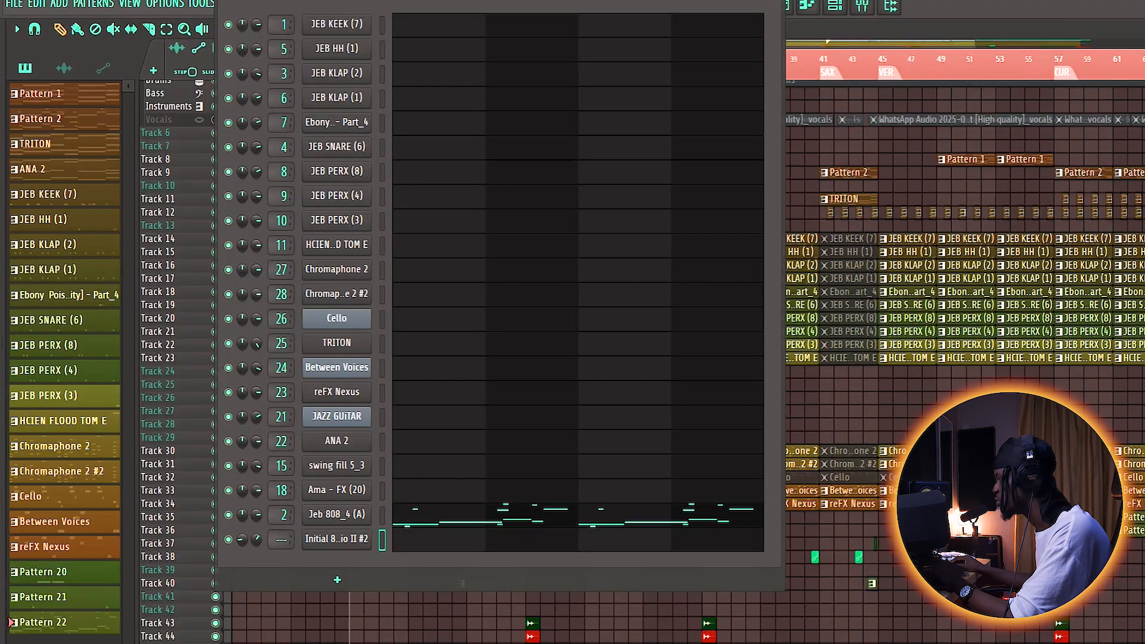
Step: Restore the DO 4LOVE TUR window from full-screen size, shift it down and switch back to the WiNG'S TUR instance
left_click(1110, 8)
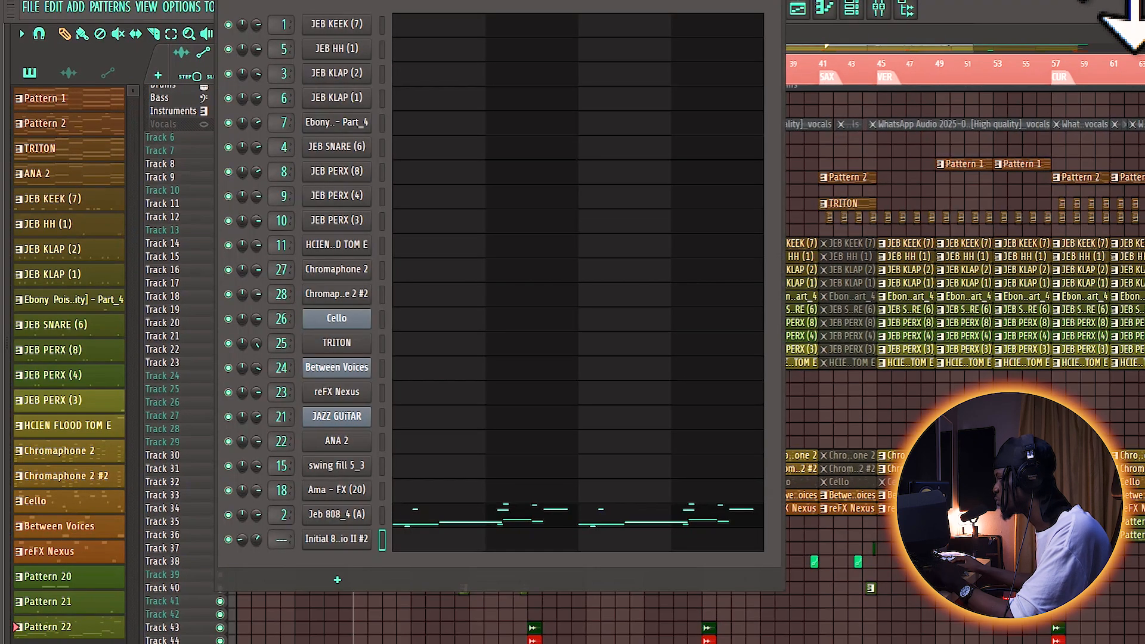
left_click_drag(1132, 0, 1102, 2)
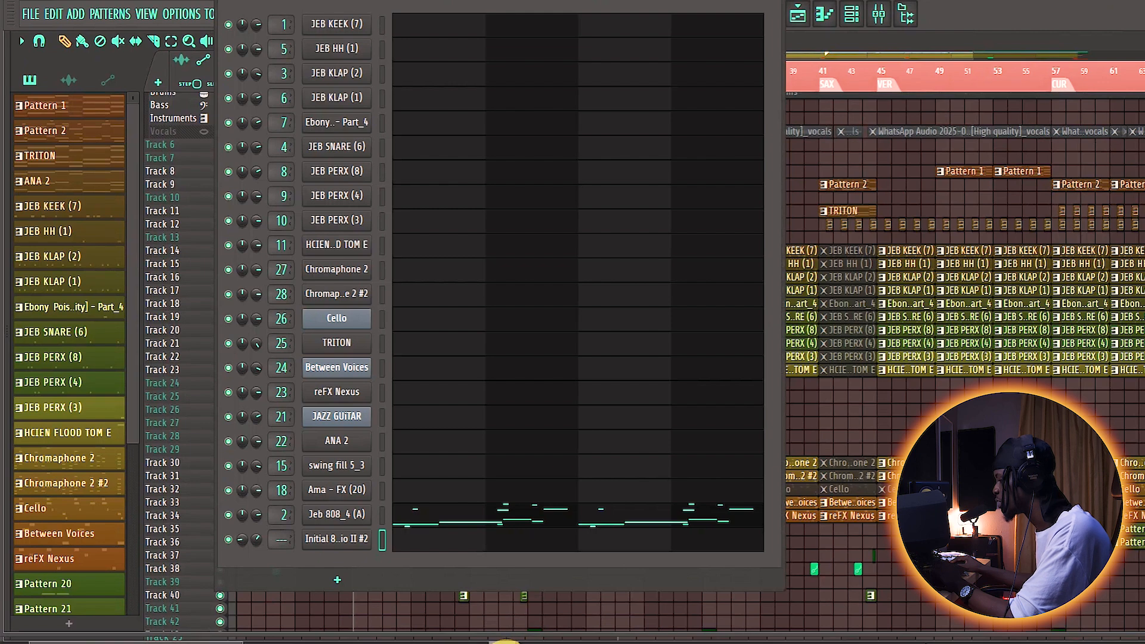
left_click(596, 585)
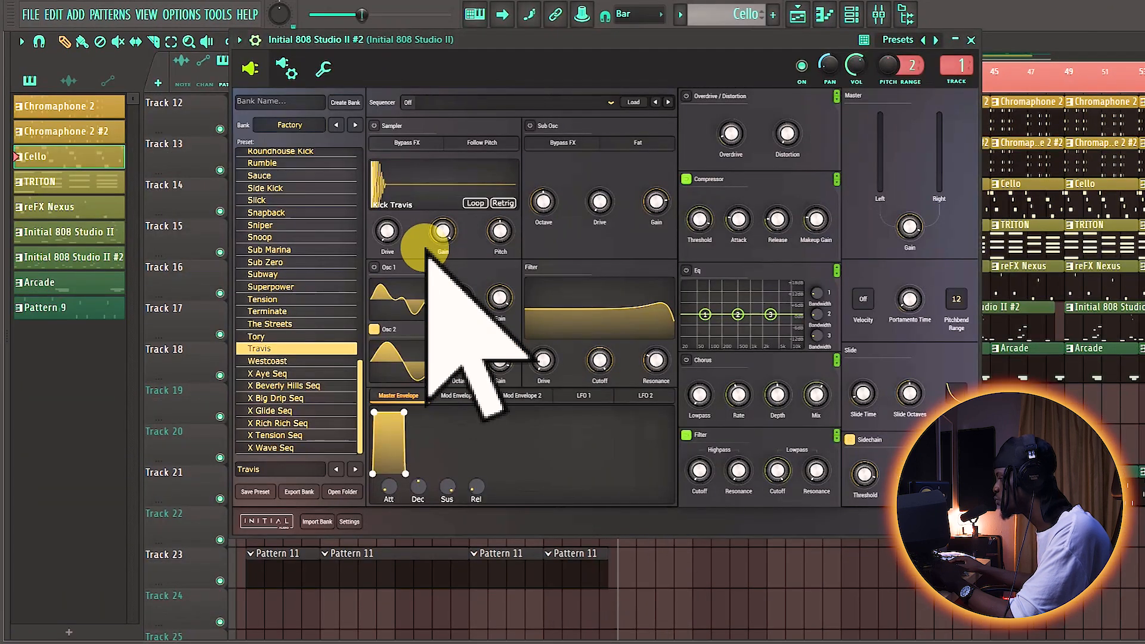
Step: Copy the 808 plugin's preset from WiNG'S TUR into the DO 4LOVE TUR Channel rack as a new channel
left_click(238, 40)
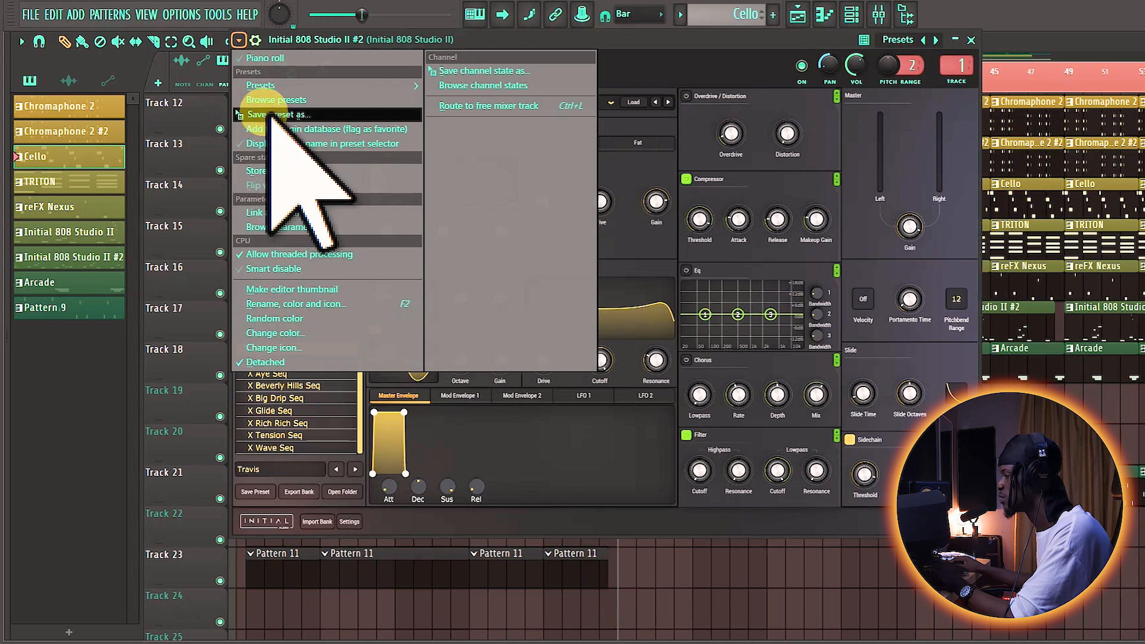
left_click_drag(264, 113, 332, 564)
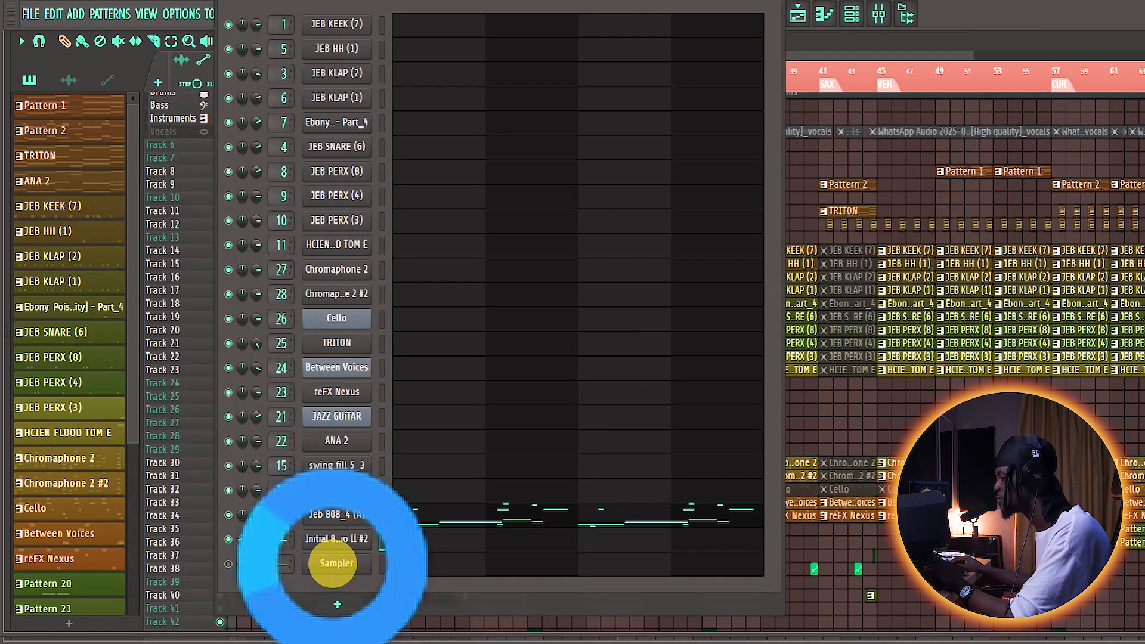
left_click(332, 563)
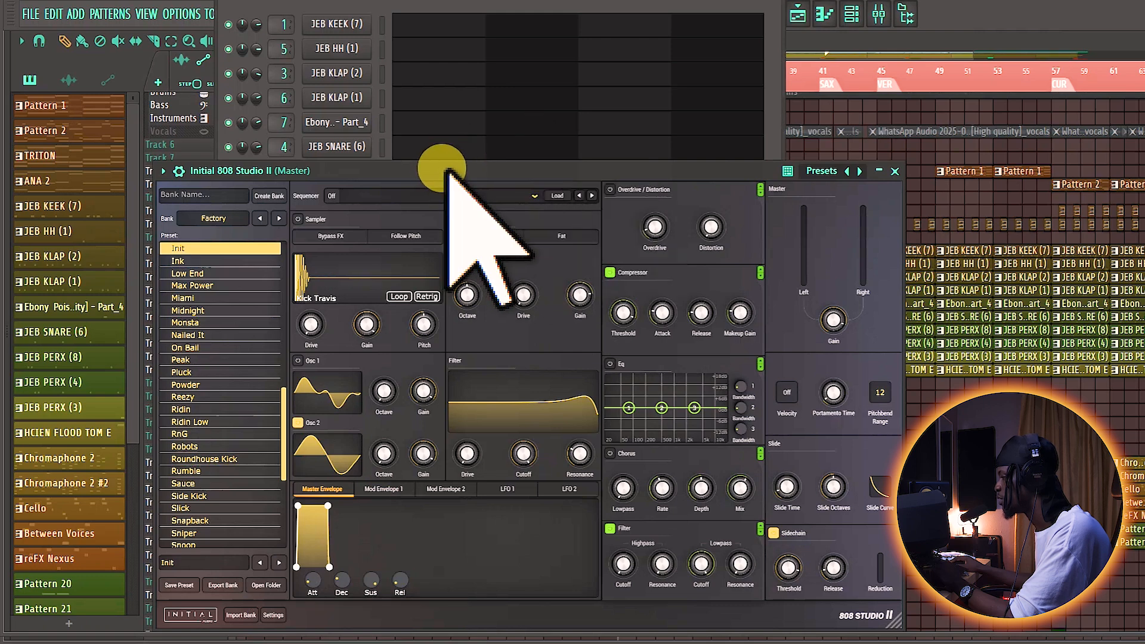
Step: Reveal the preset-based Initial 808 Studio II's channel settings, move its window aside and open Initial 808 Studio II #2 for comparison
left_click_drag(447, 172, 89, 59)
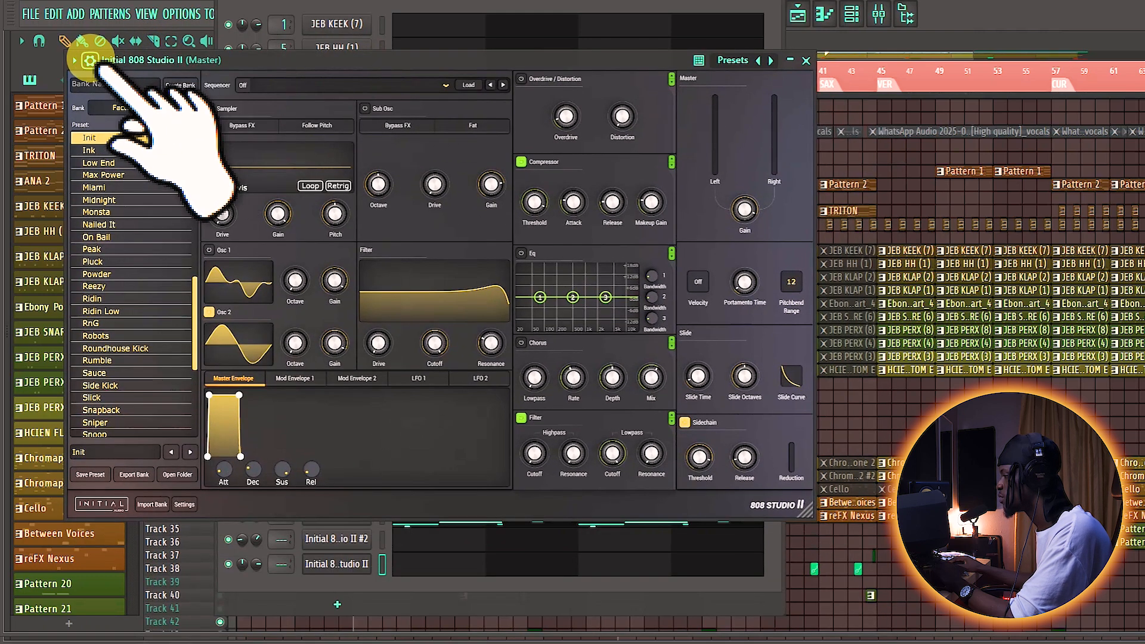
left_click(89, 60)
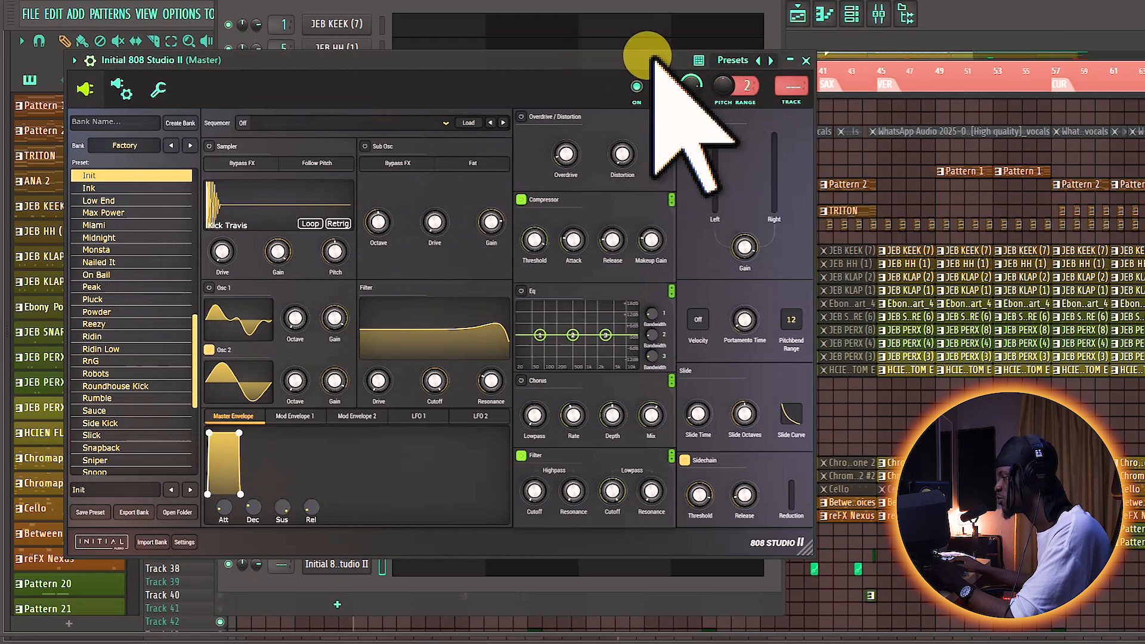
left_click_drag(653, 59, 969, 35)
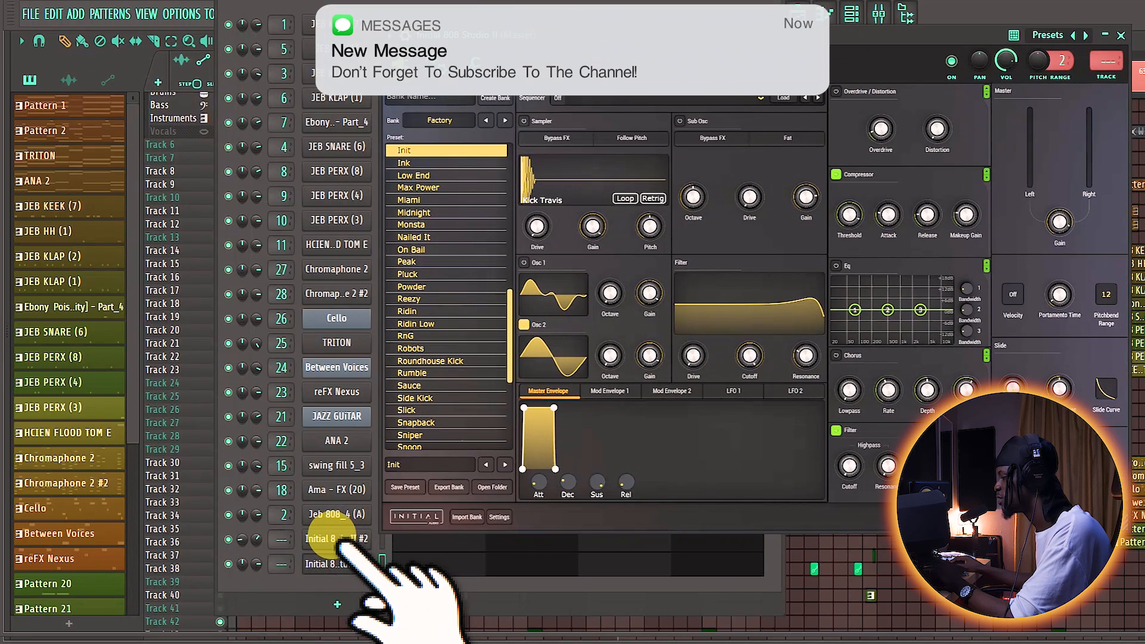
left_click(334, 538)
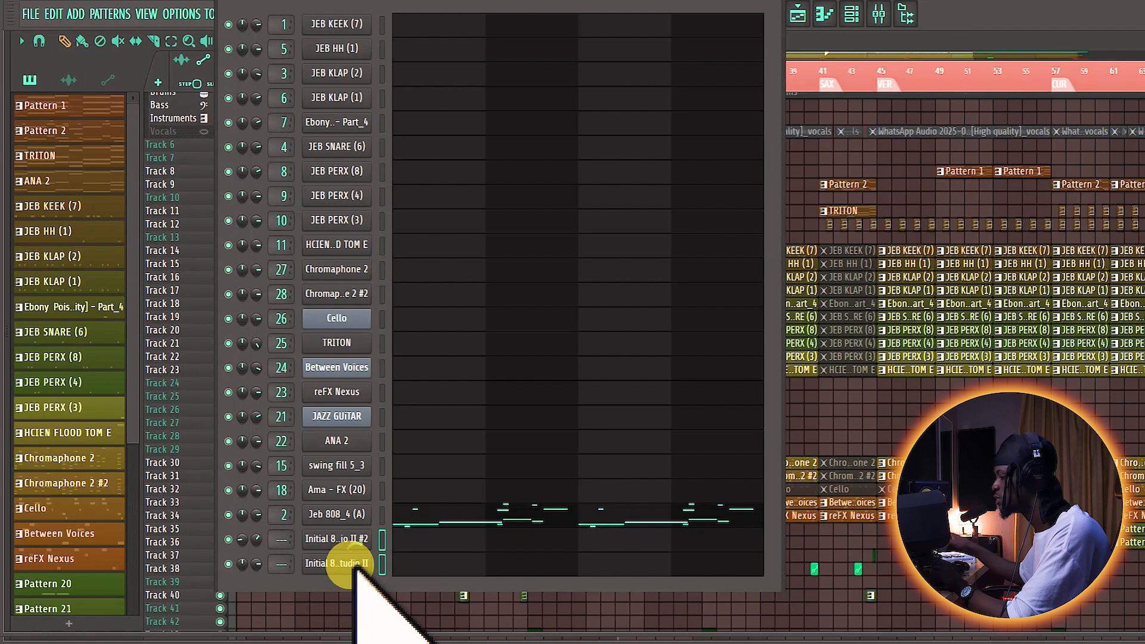
left_click_drag(354, 589, 353, 563)
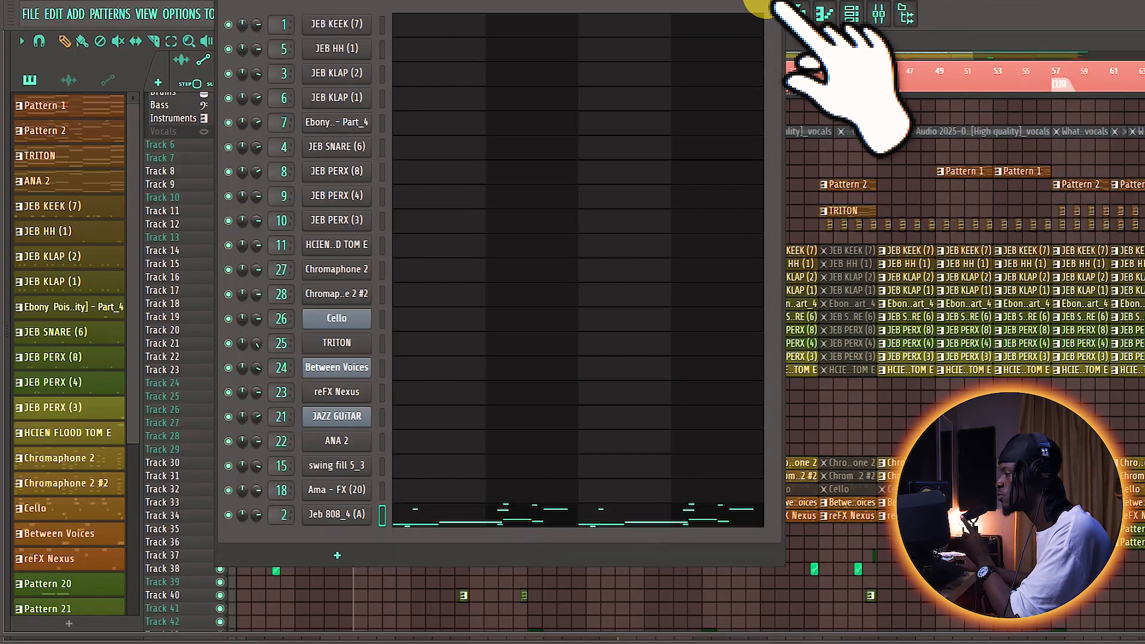
Step: Show the Mixer of the DO 4LOVE TUR project over the Playlist and shift its window slightly
left_click(797, 13)
left_click(877, 14)
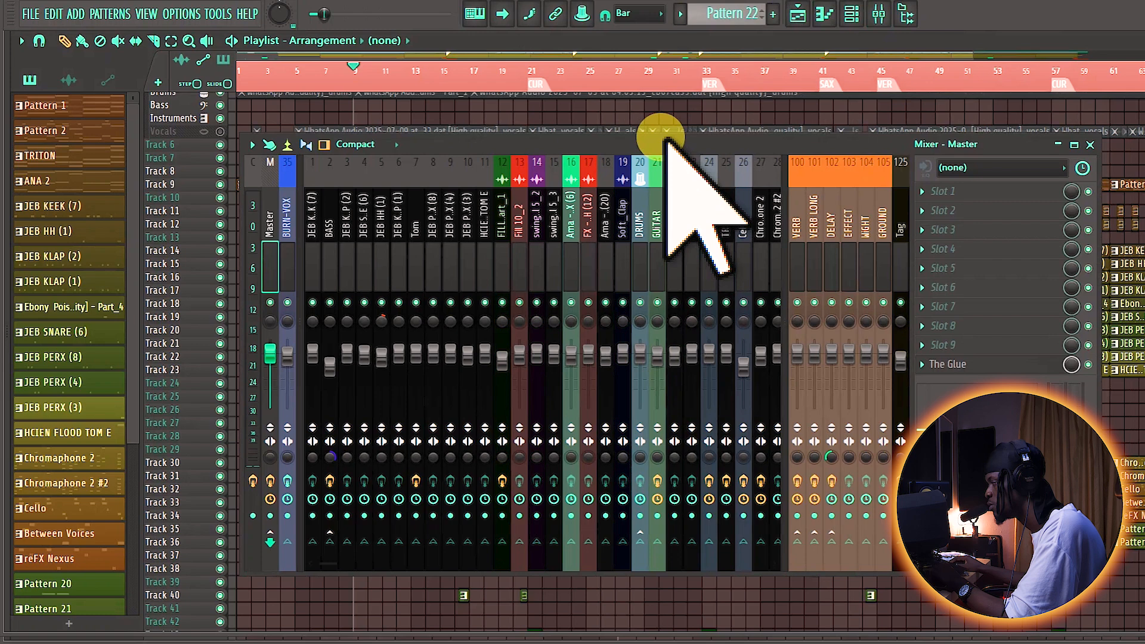
left_click_drag(661, 137, 660, 135)
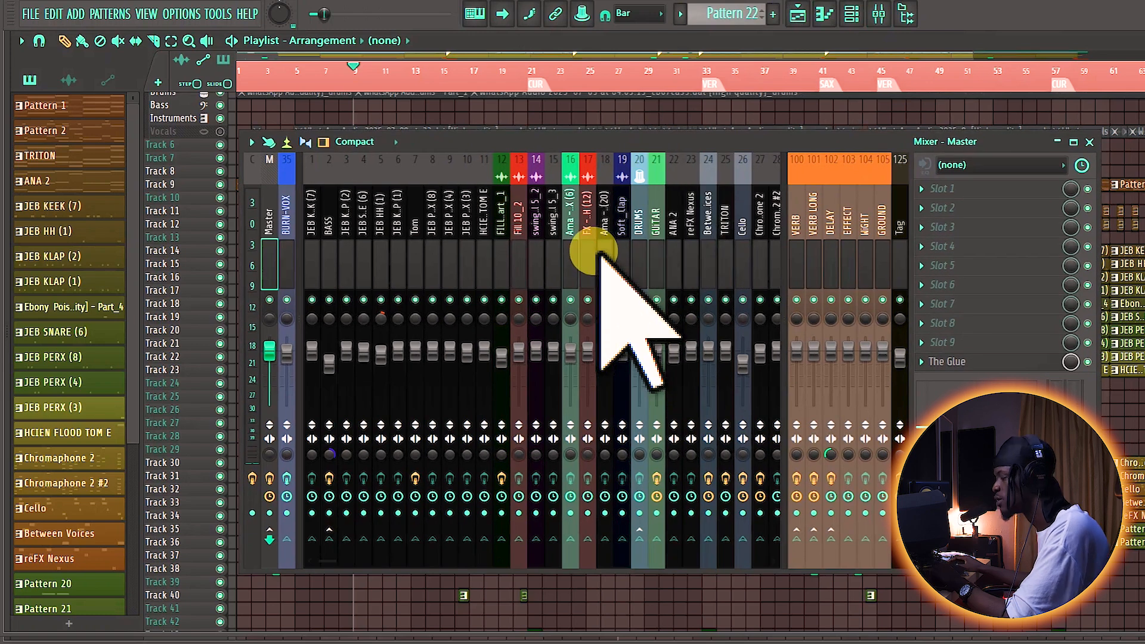
Step: Find the unused mixer tracks beyond ORGANS and select the empty Insert 32 as the destination track
scroll(594, 250, "down", 5)
scroll(595, 249, "up", 5)
scroll(595, 249, "down", 1)
scroll(595, 249, "up", 1)
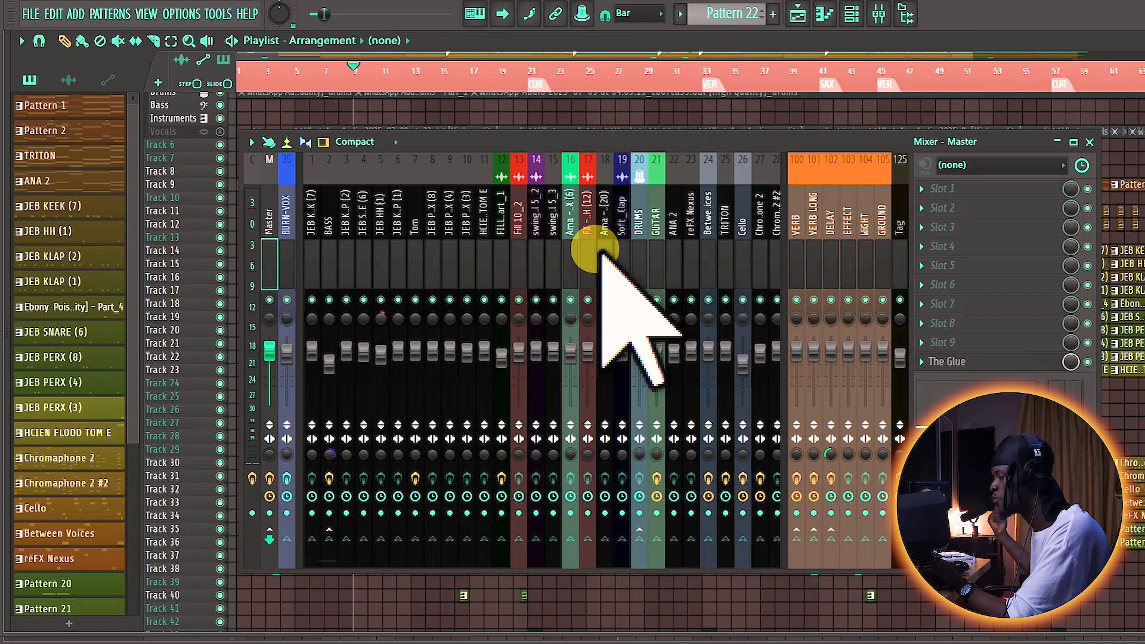
scroll(602, 253, "down", 9)
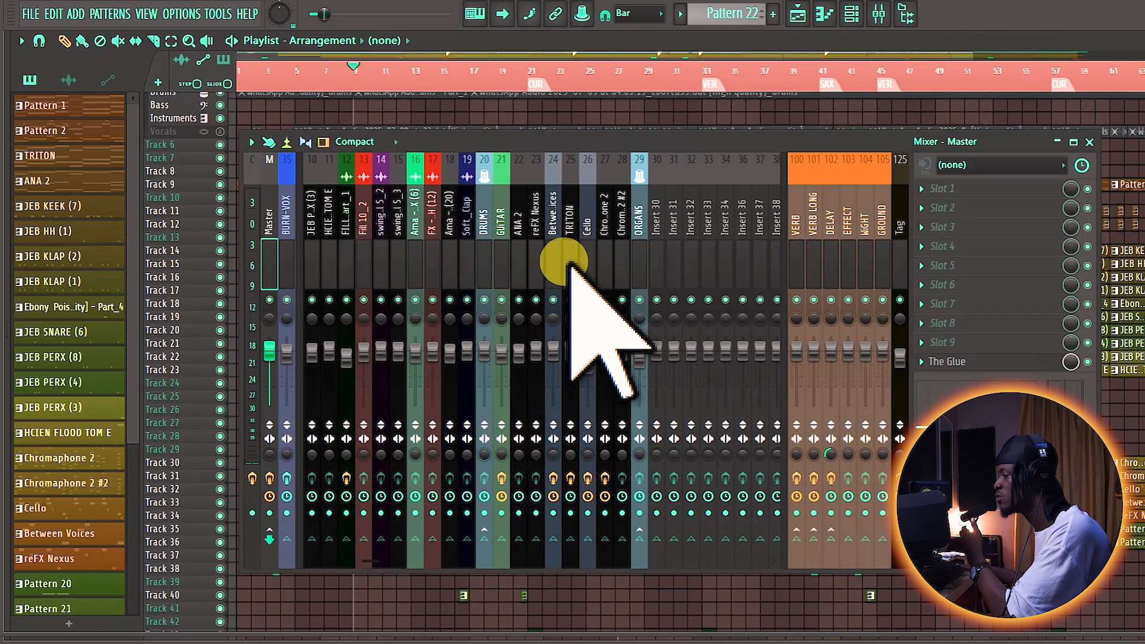
scroll(563, 260, "down", 3)
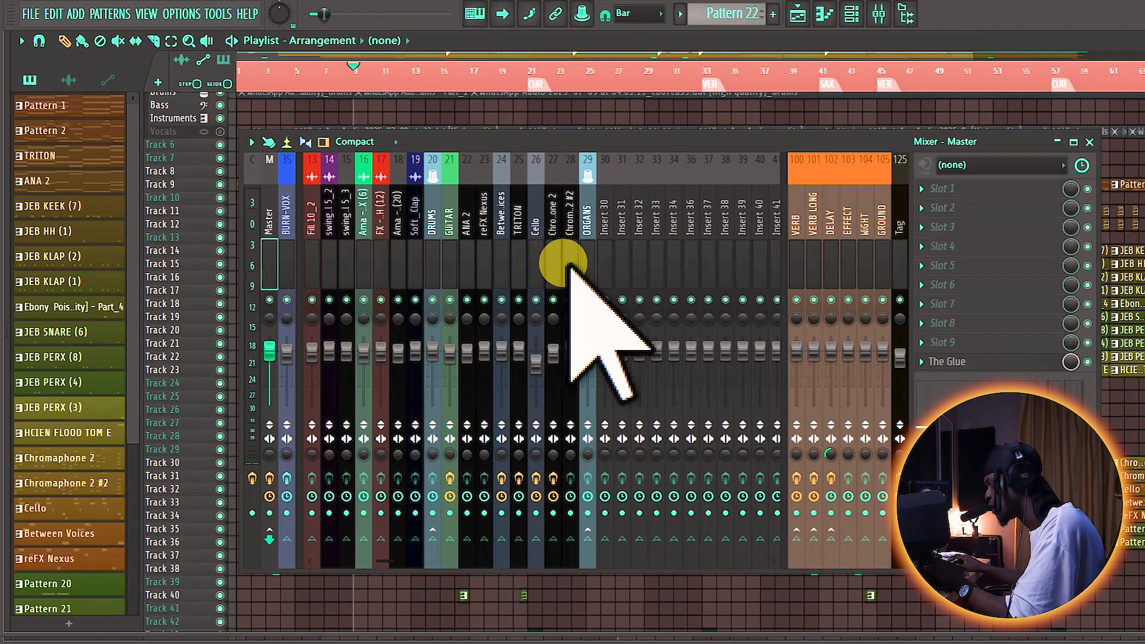
left_click(638, 262)
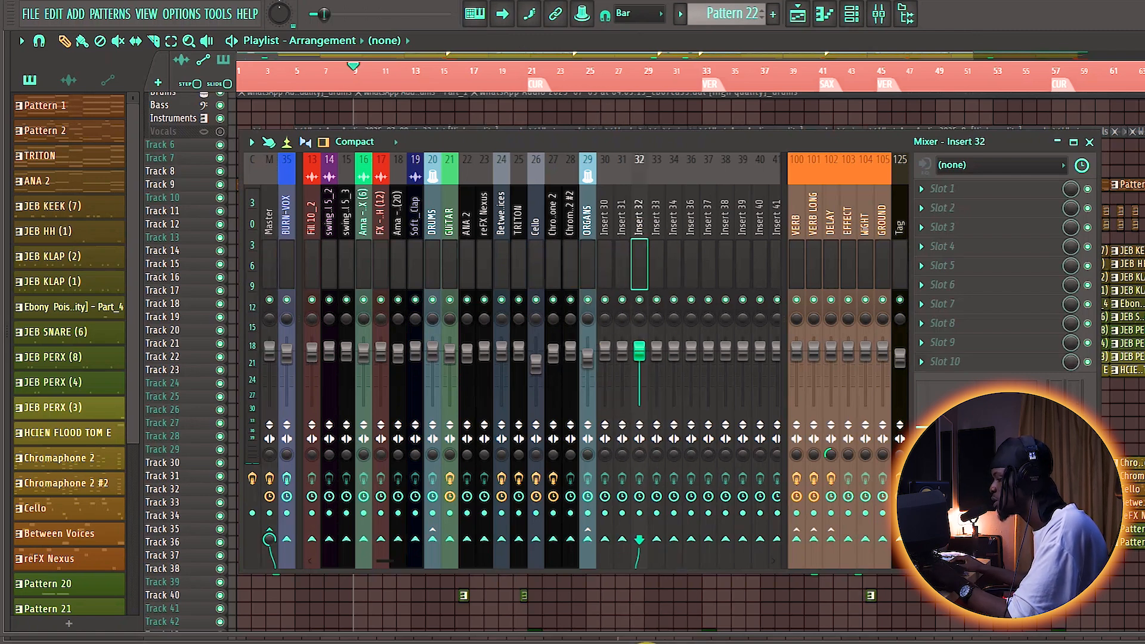
Step: Switch to the WiNG'S TUR instance, close the Initial 808 Studio II #2 plugin and show the Mixer
mouse_move(504, 638)
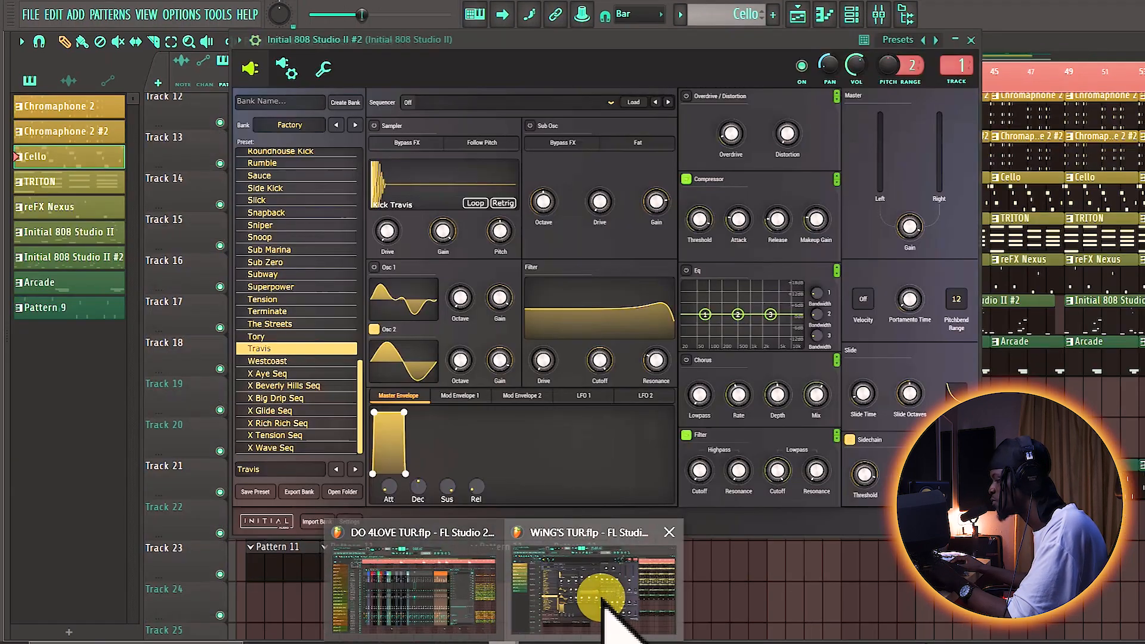
left_click(595, 599)
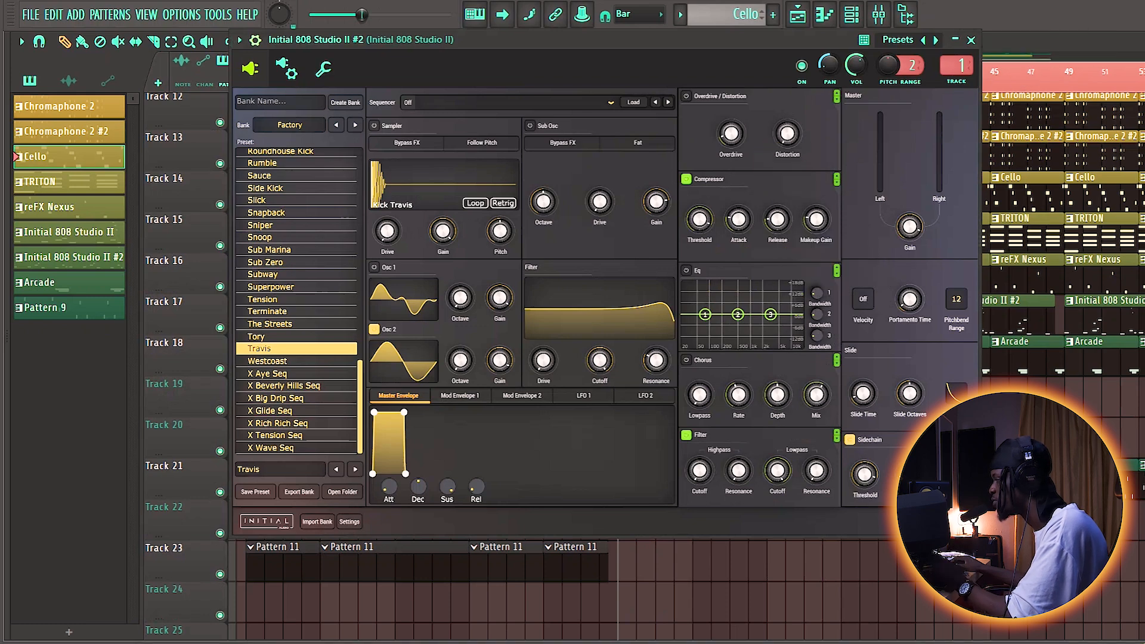
left_click(970, 40)
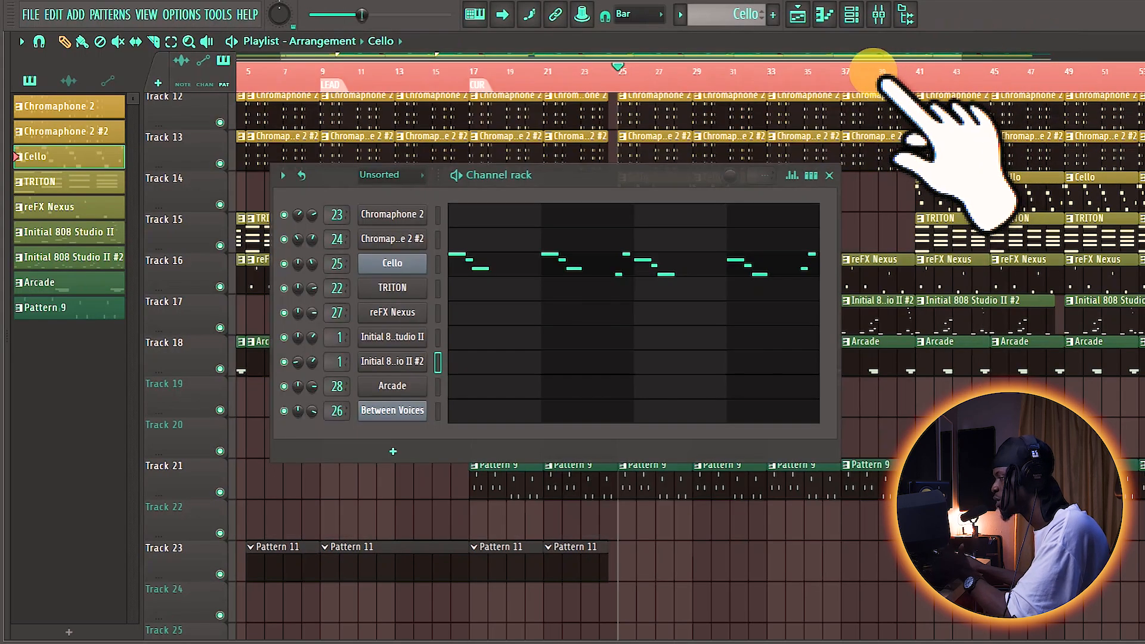
left_click(878, 15)
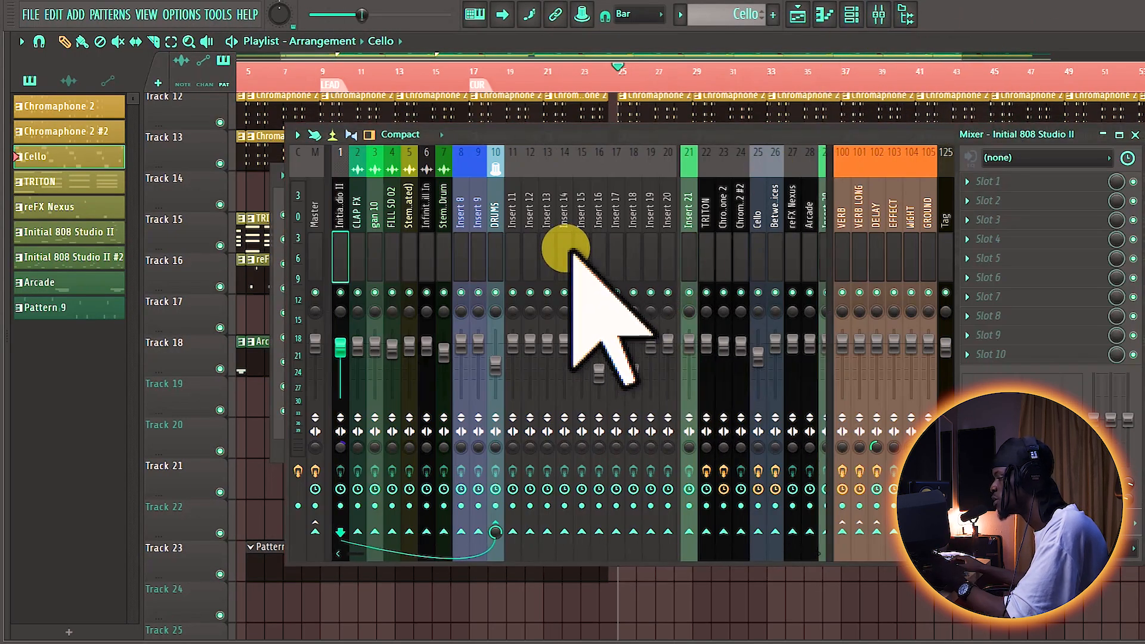
Step: Check the effect slots of the Between Voices and TRITON mixer tracks, leaving TRITON selected as the source track
scroll(570, 250, "down", 4)
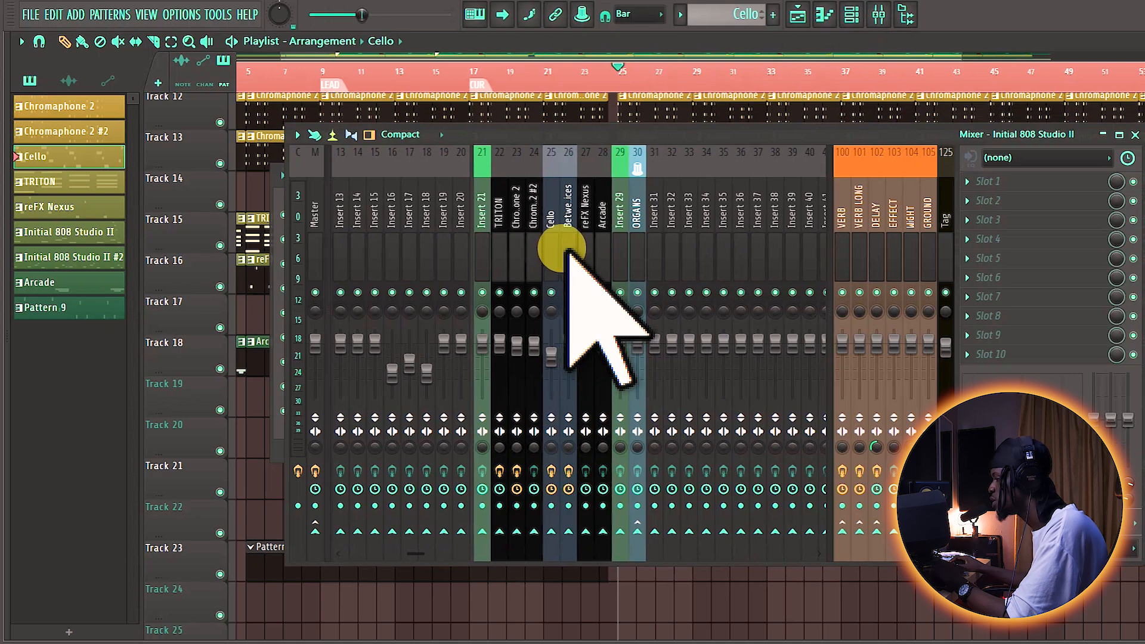
left_click(566, 250)
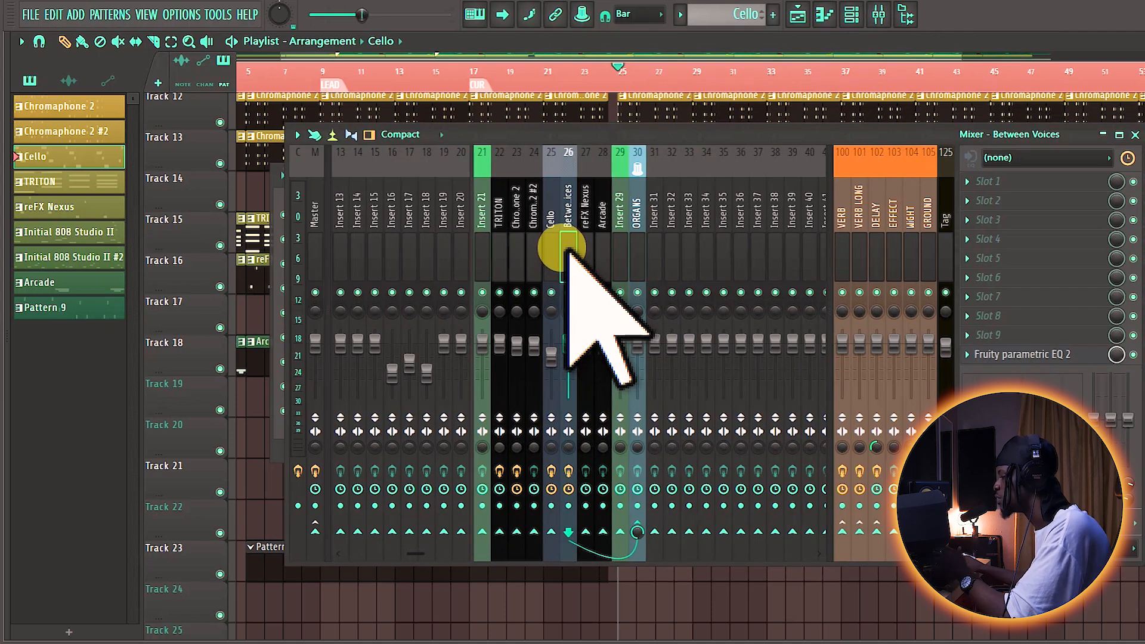
left_click(503, 239)
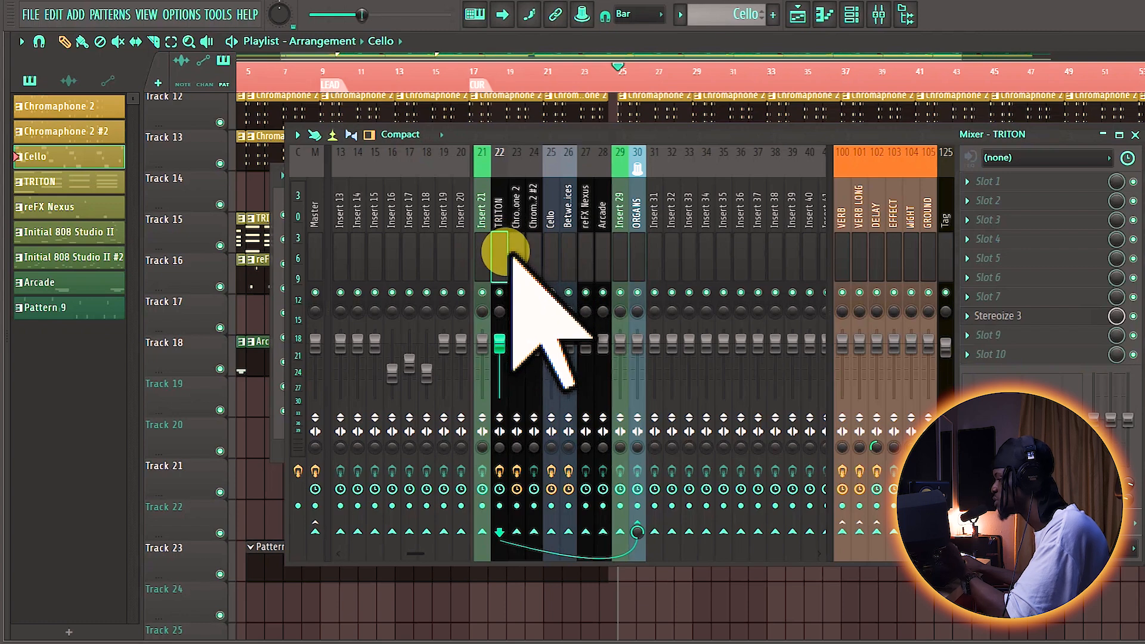
left_click(994, 316)
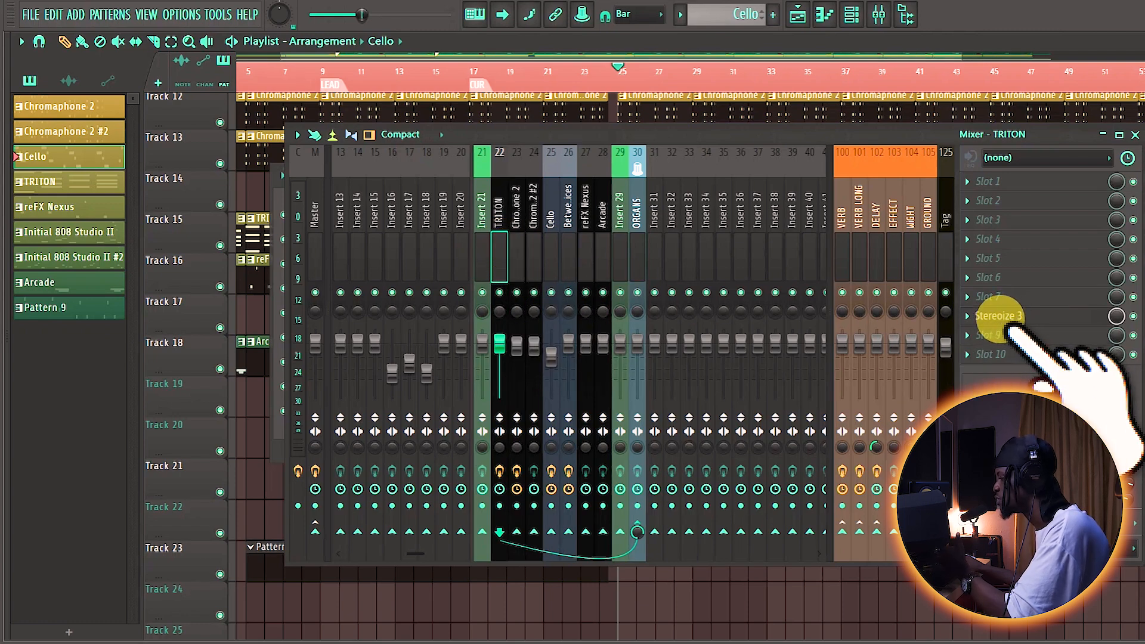
Step: Copy the TRITON mixer track state from WiNG'S TUR onto Insert 32 in the DO 4LOVE TUR Mixer
right_click(500, 253)
mouse_move(525, 260)
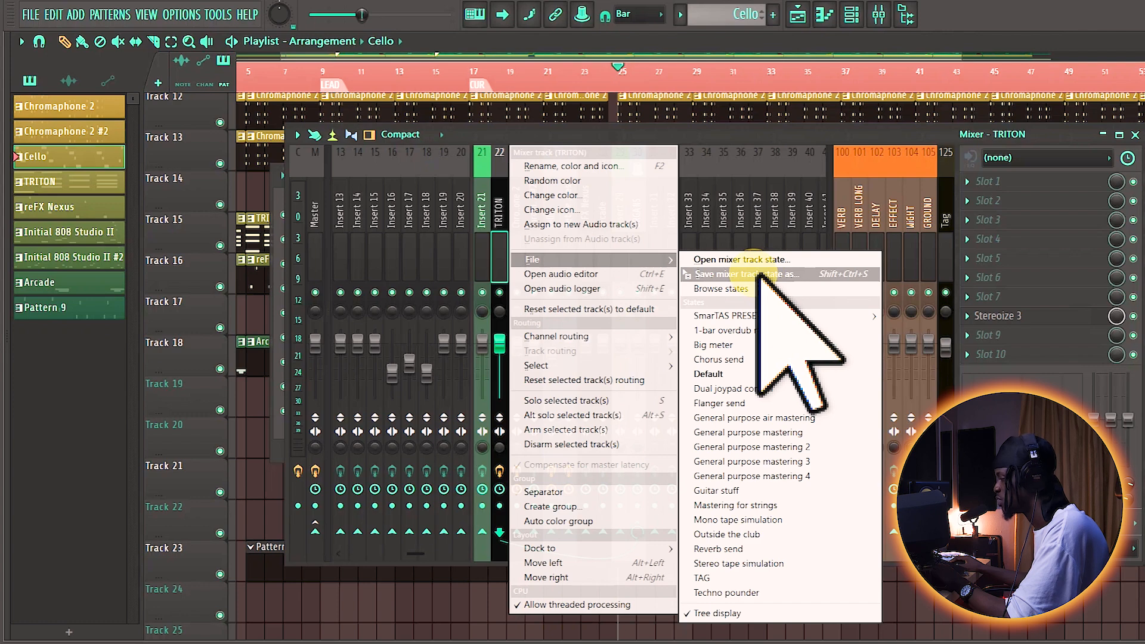
left_click_drag(759, 274, 641, 257)
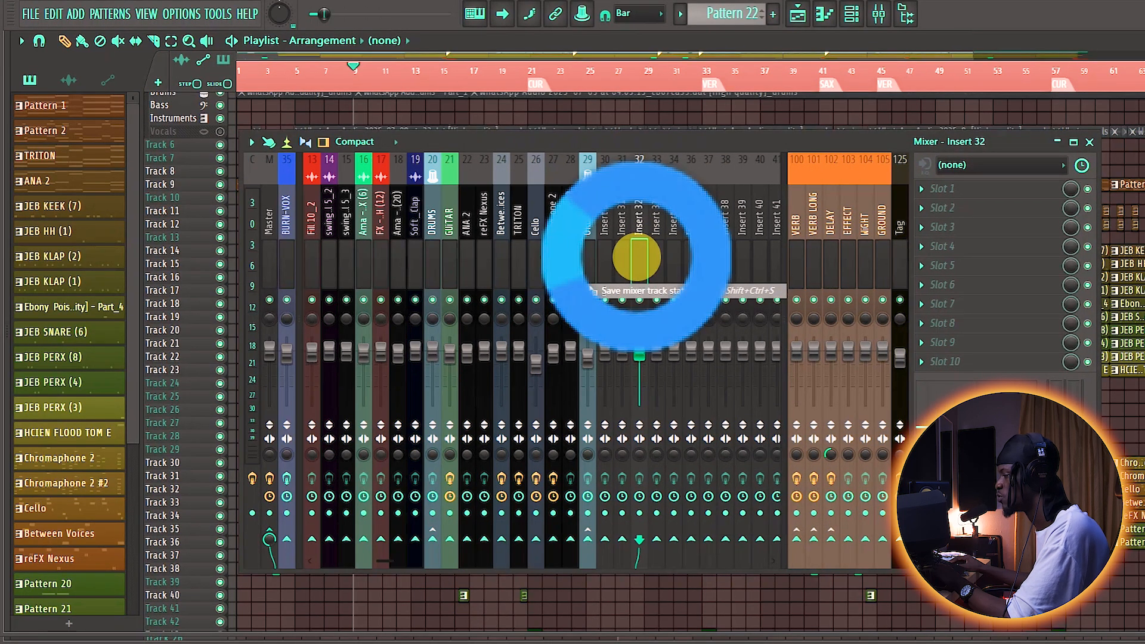